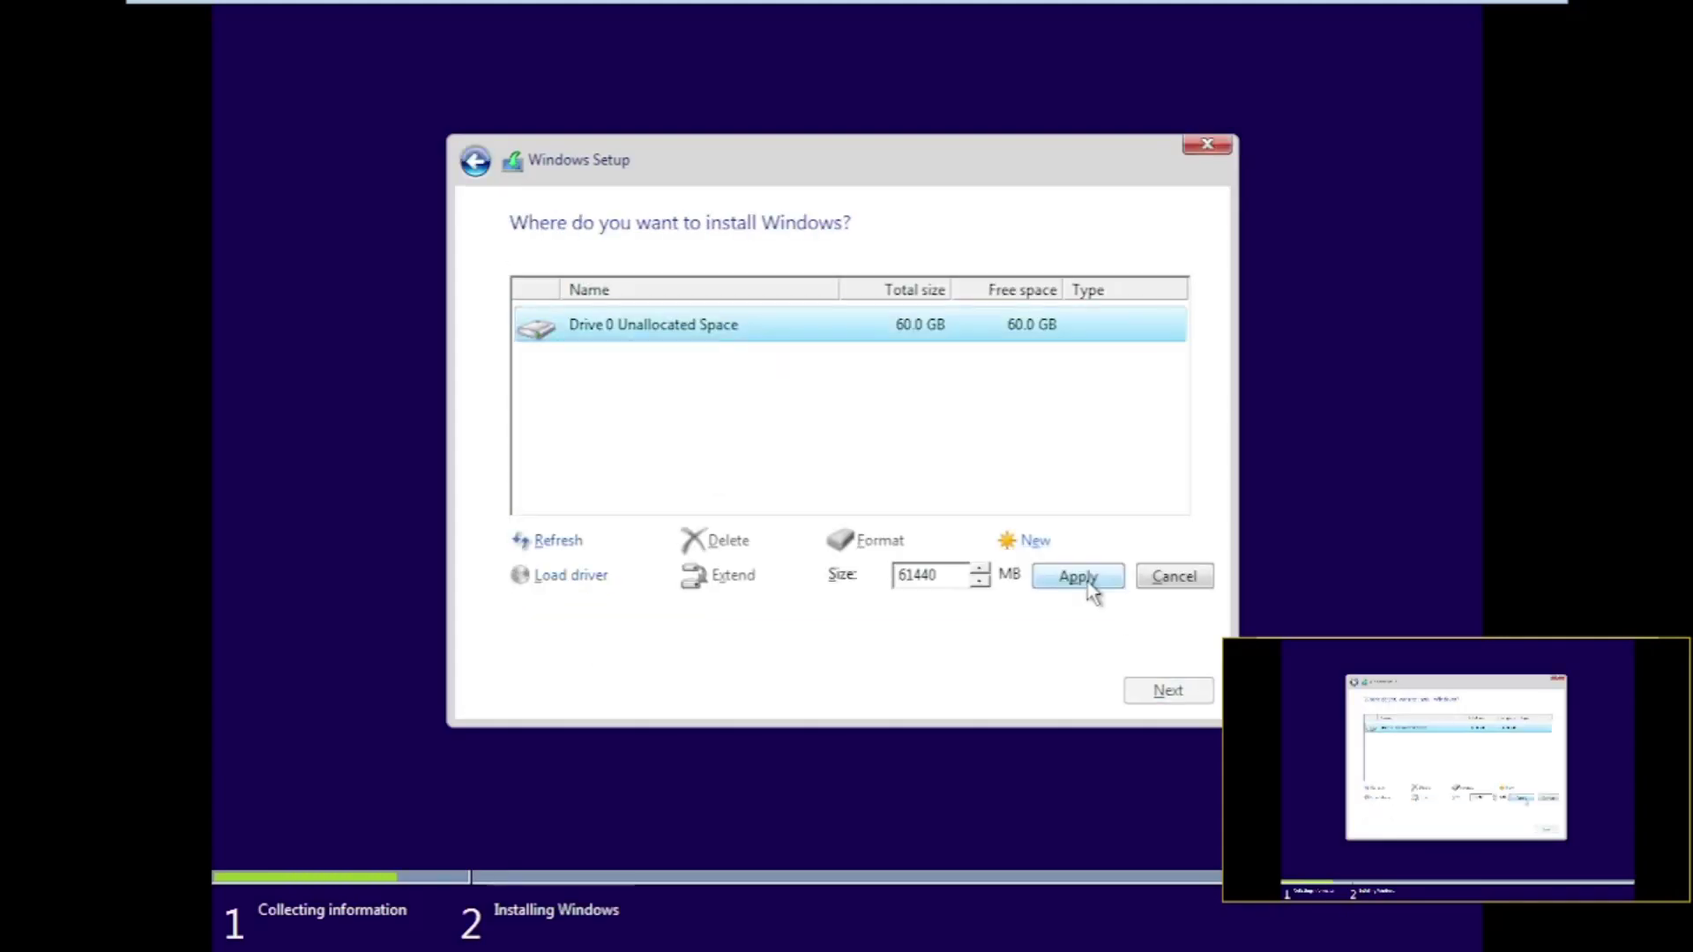
Continue the Windows installation with Drive 0 as the destination.
{"action": "left_click", "coordinate": [1144, 692]}
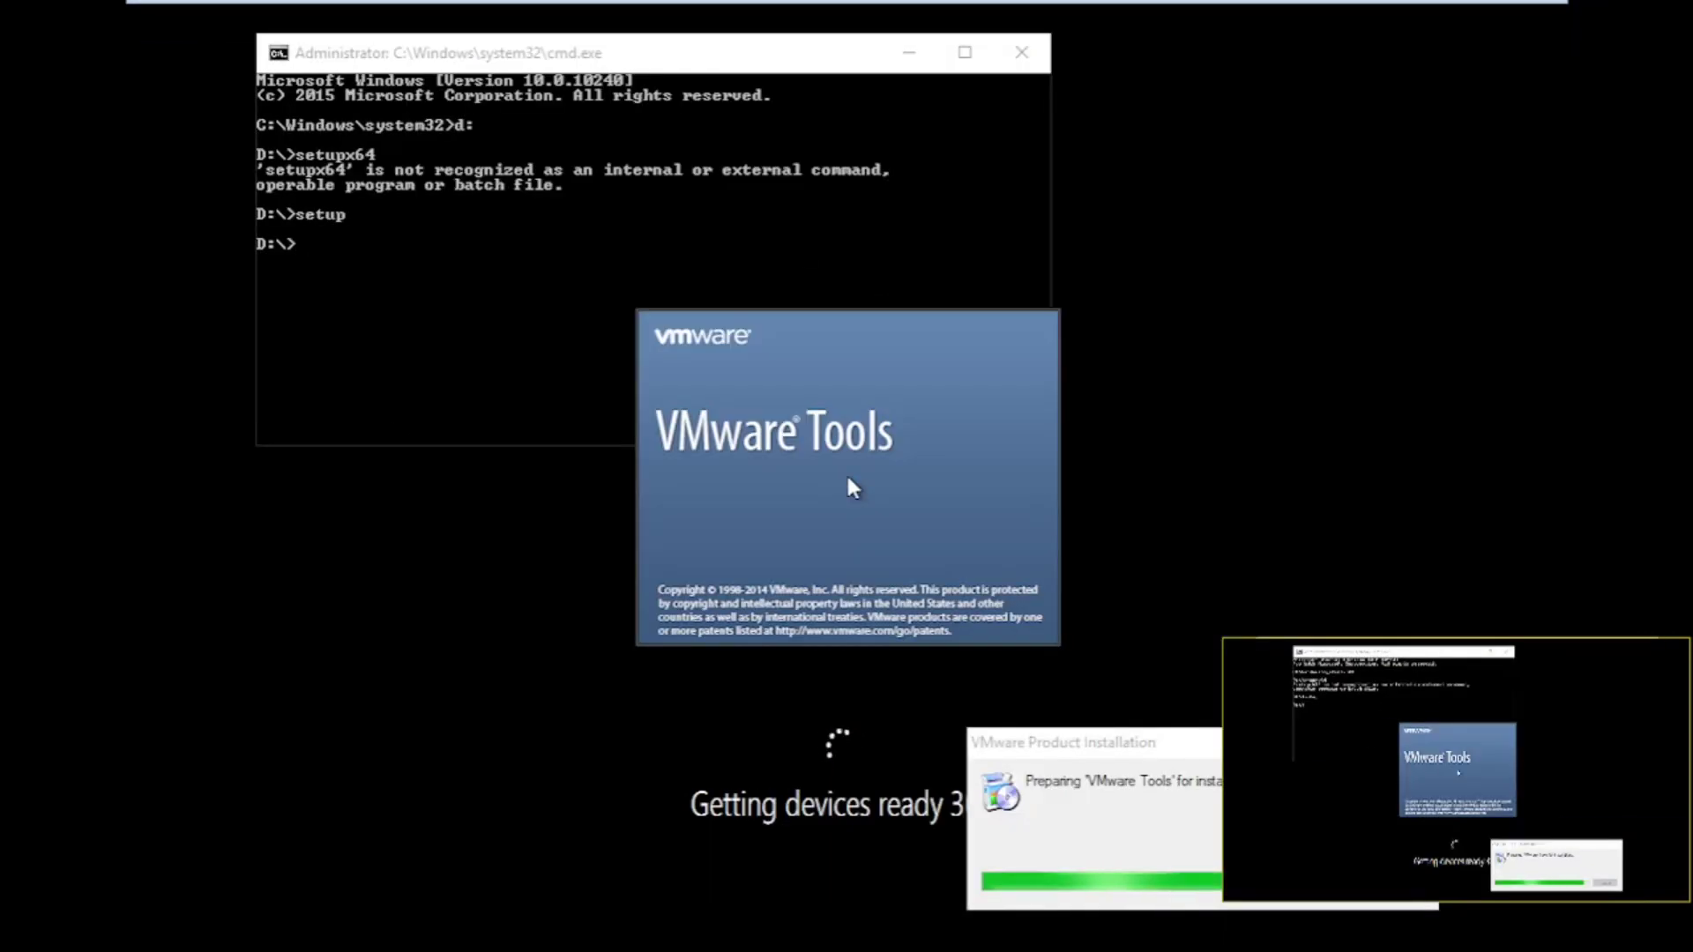
Check the Windows version with winver and change the Command Prompt directory to c:\windows.
{"action": "type", "text": "winver"}
{"action": "key", "text": "Return"}
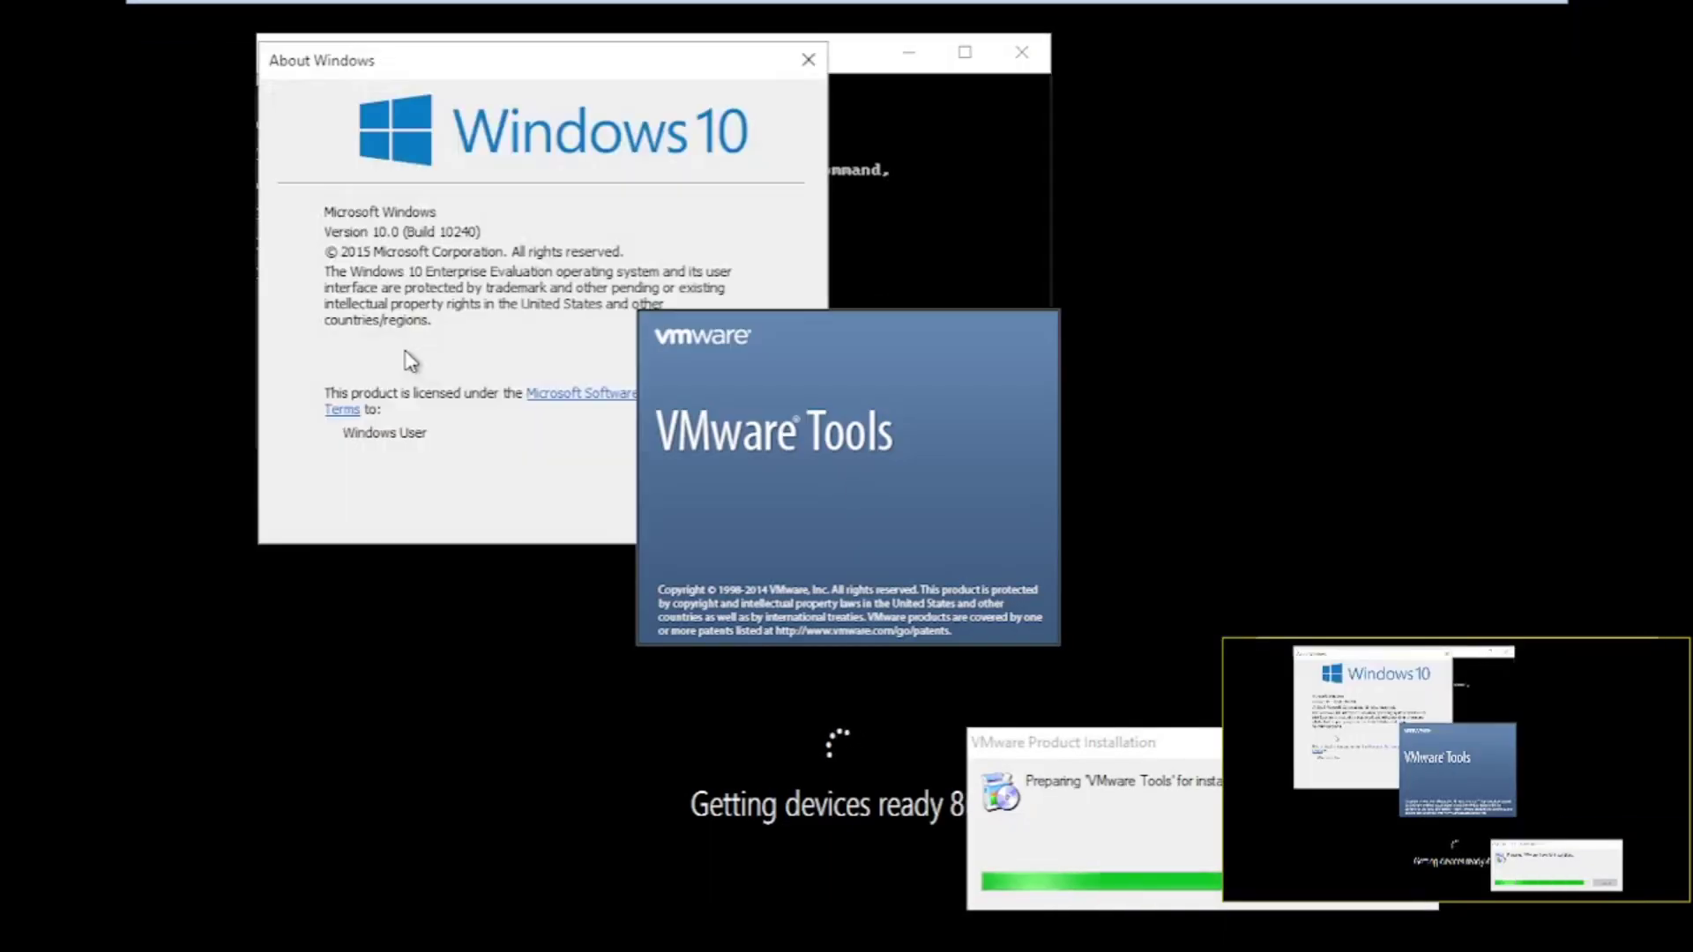
{"action": "type", "text": "cd.."}
{"action": "key", "text": "Return"}
{"action": "type", "text": "cd.."}
{"action": "key", "text": "Return"}
{"action": "type", "text": "cd c:\\windows"}
{"action": "key", "text": "Return"}
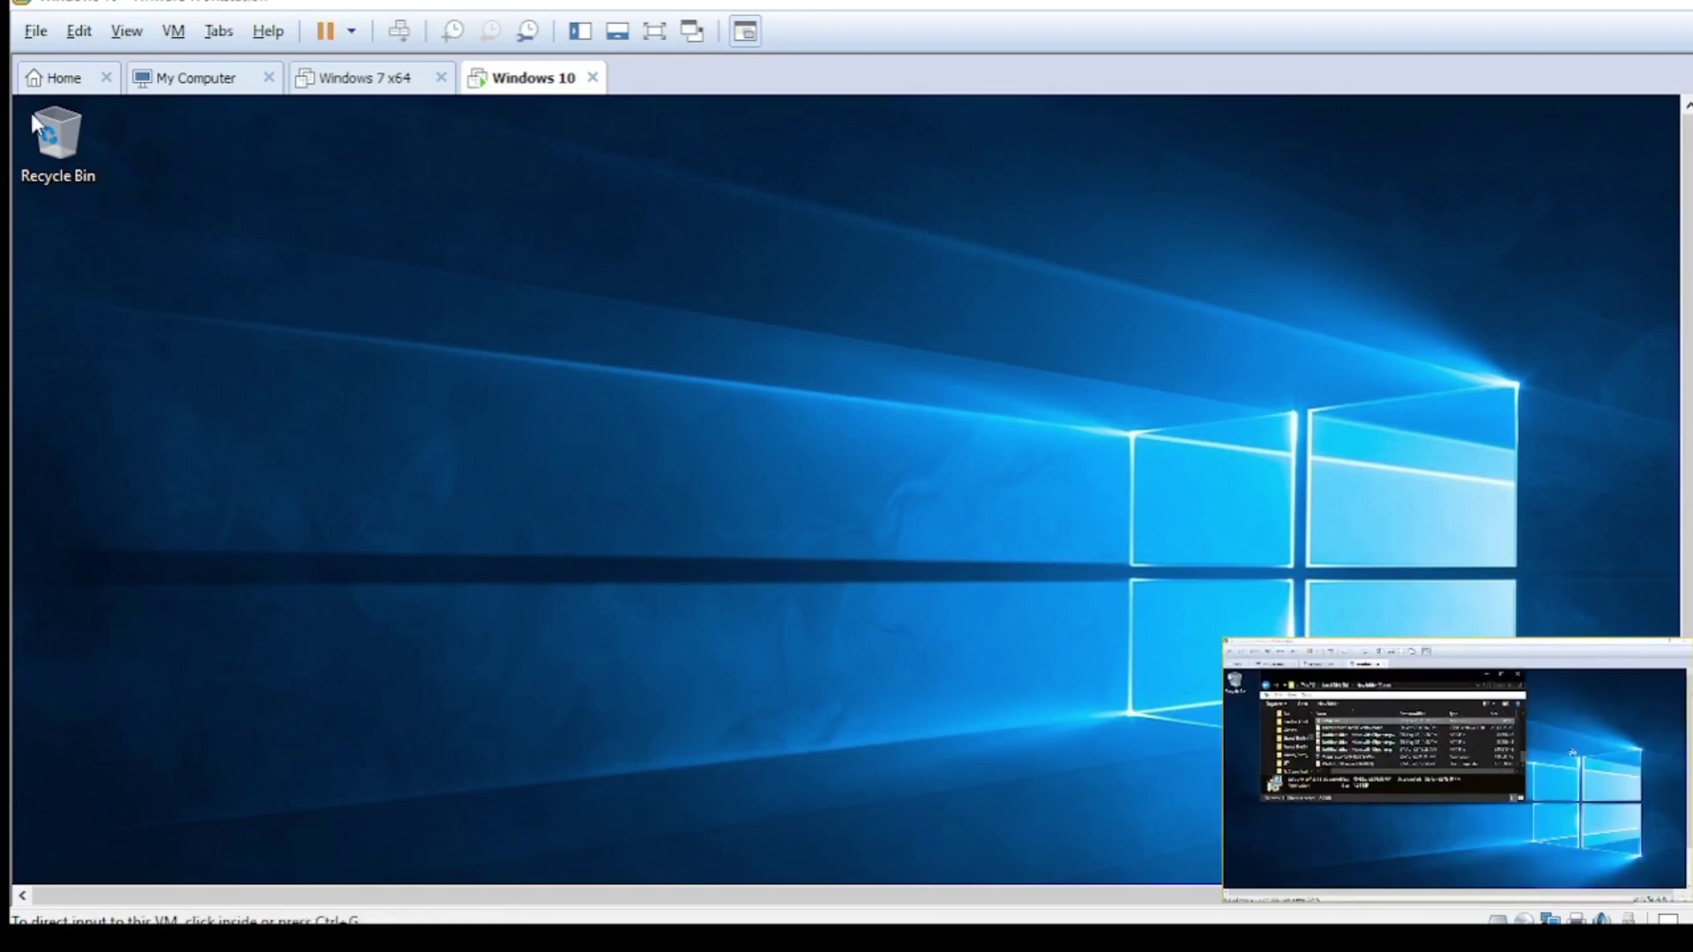
Switch the Windows 10 virtual machine to full screen and browse the list of all installed apps.
{"action": "key", "text": "ctrl+alt+Return"}
{"action": "key", "text": "super"}
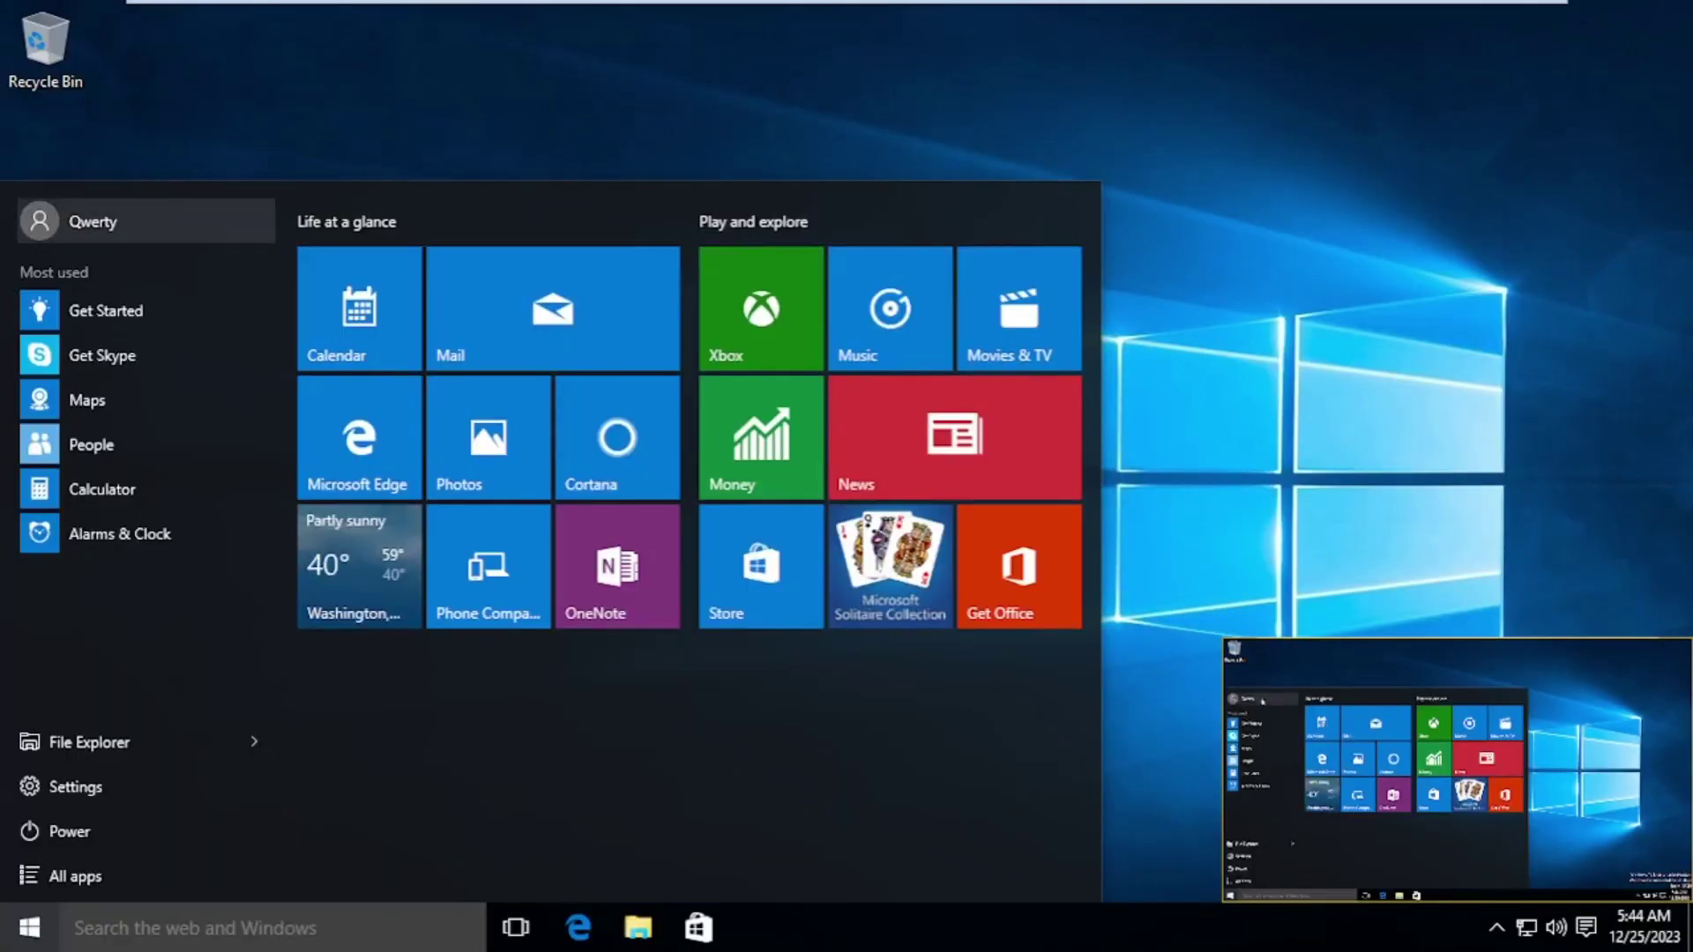
{"action": "left_click", "coordinate": [75, 876]}
{"action": "scroll", "coordinate": [141, 529], "scroll_direction": "down", "scroll_amount": 10}
Open the Desktop folder in File Explorer, view its sorting options and close the window.
{"action": "left_click", "coordinate": [637, 927]}
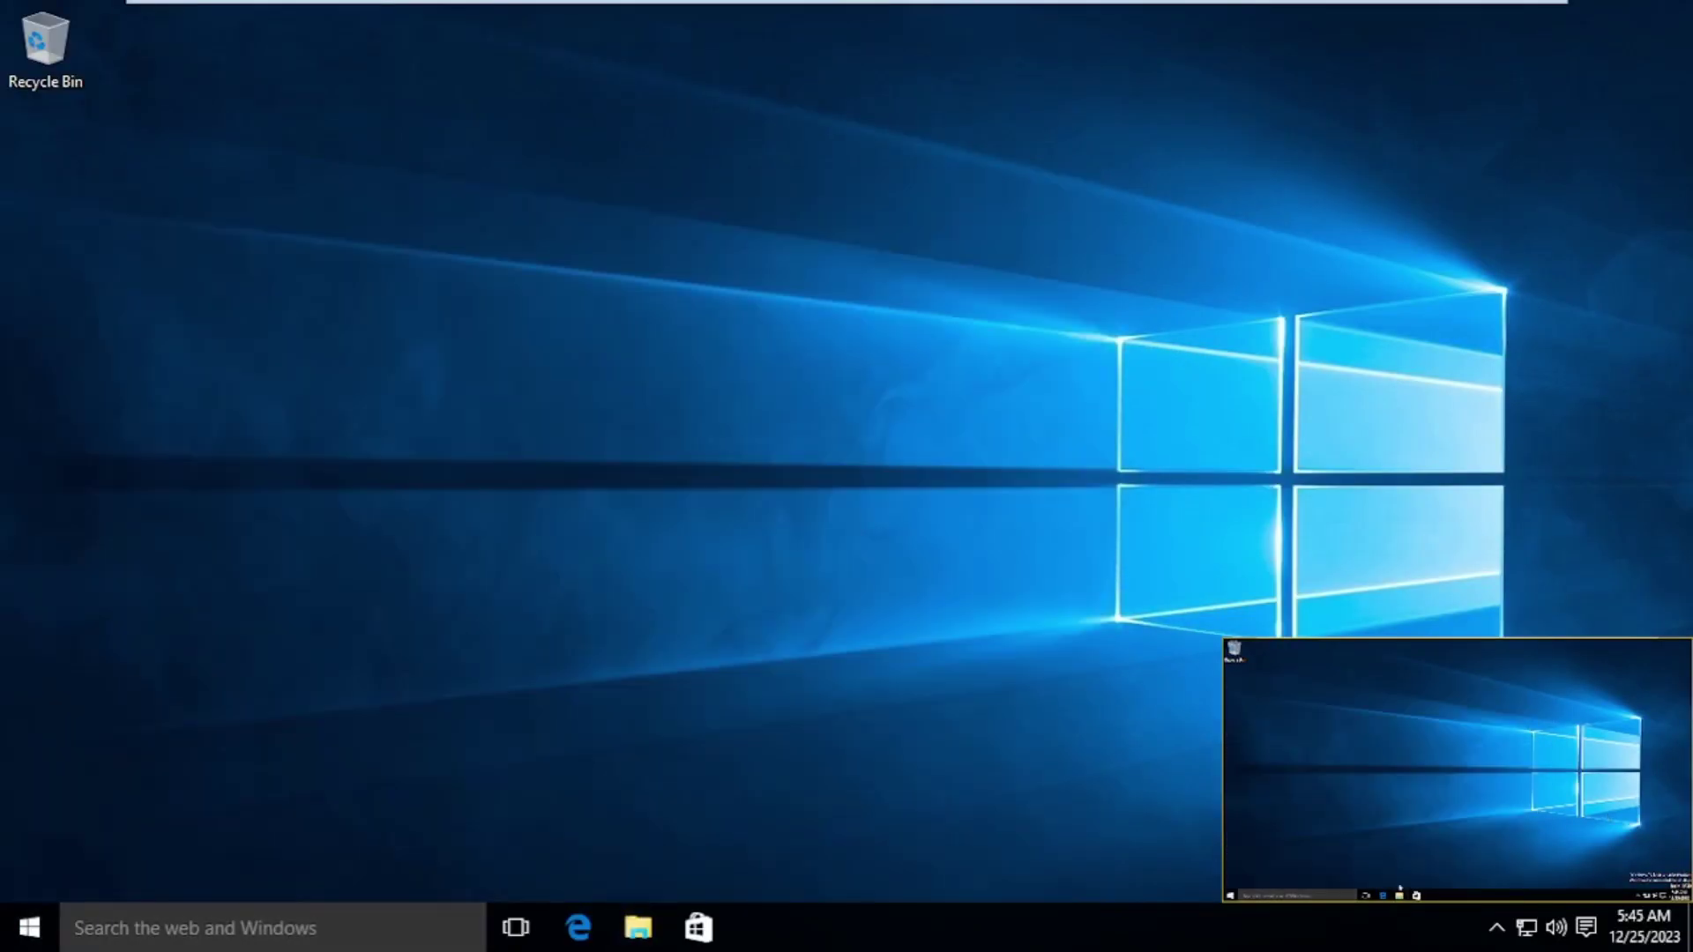
{"action": "double_click", "coordinate": [441, 274]}
{"action": "right_click", "coordinate": [970, 555]}
{"action": "mouse_move", "coordinate": [1033, 600]}
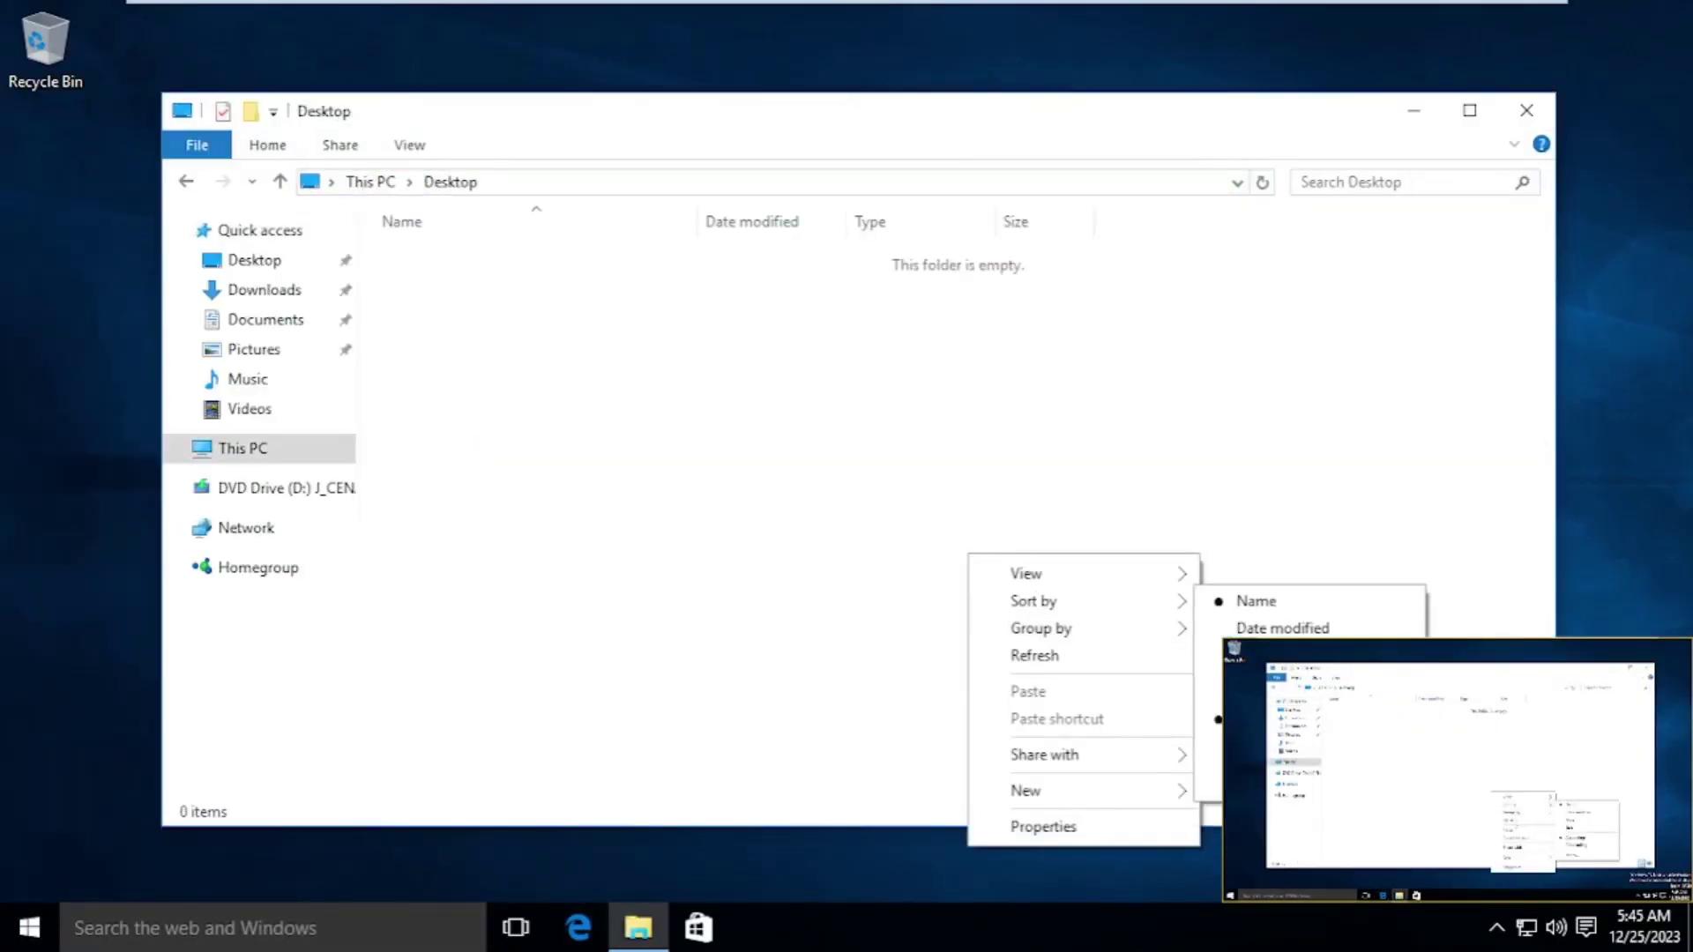
{"action": "key", "text": "alt+F4"}
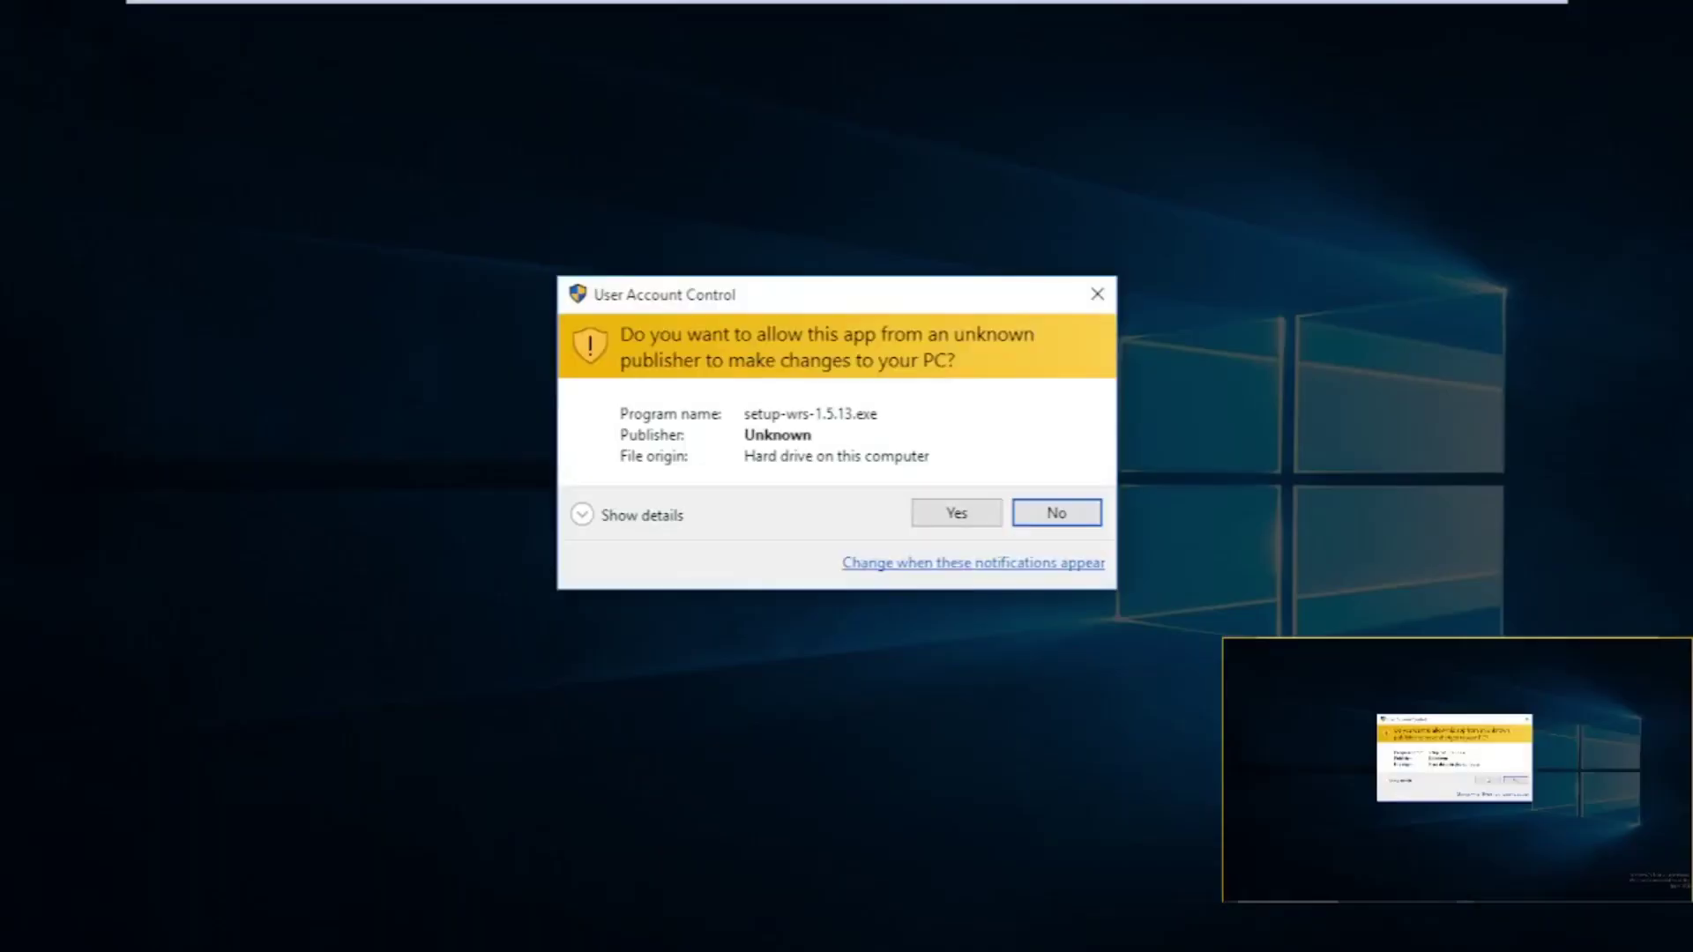
Allow setup-wrs-1.5.13.exe to make changes to the PC.
{"action": "left_click", "coordinate": [956, 506]}
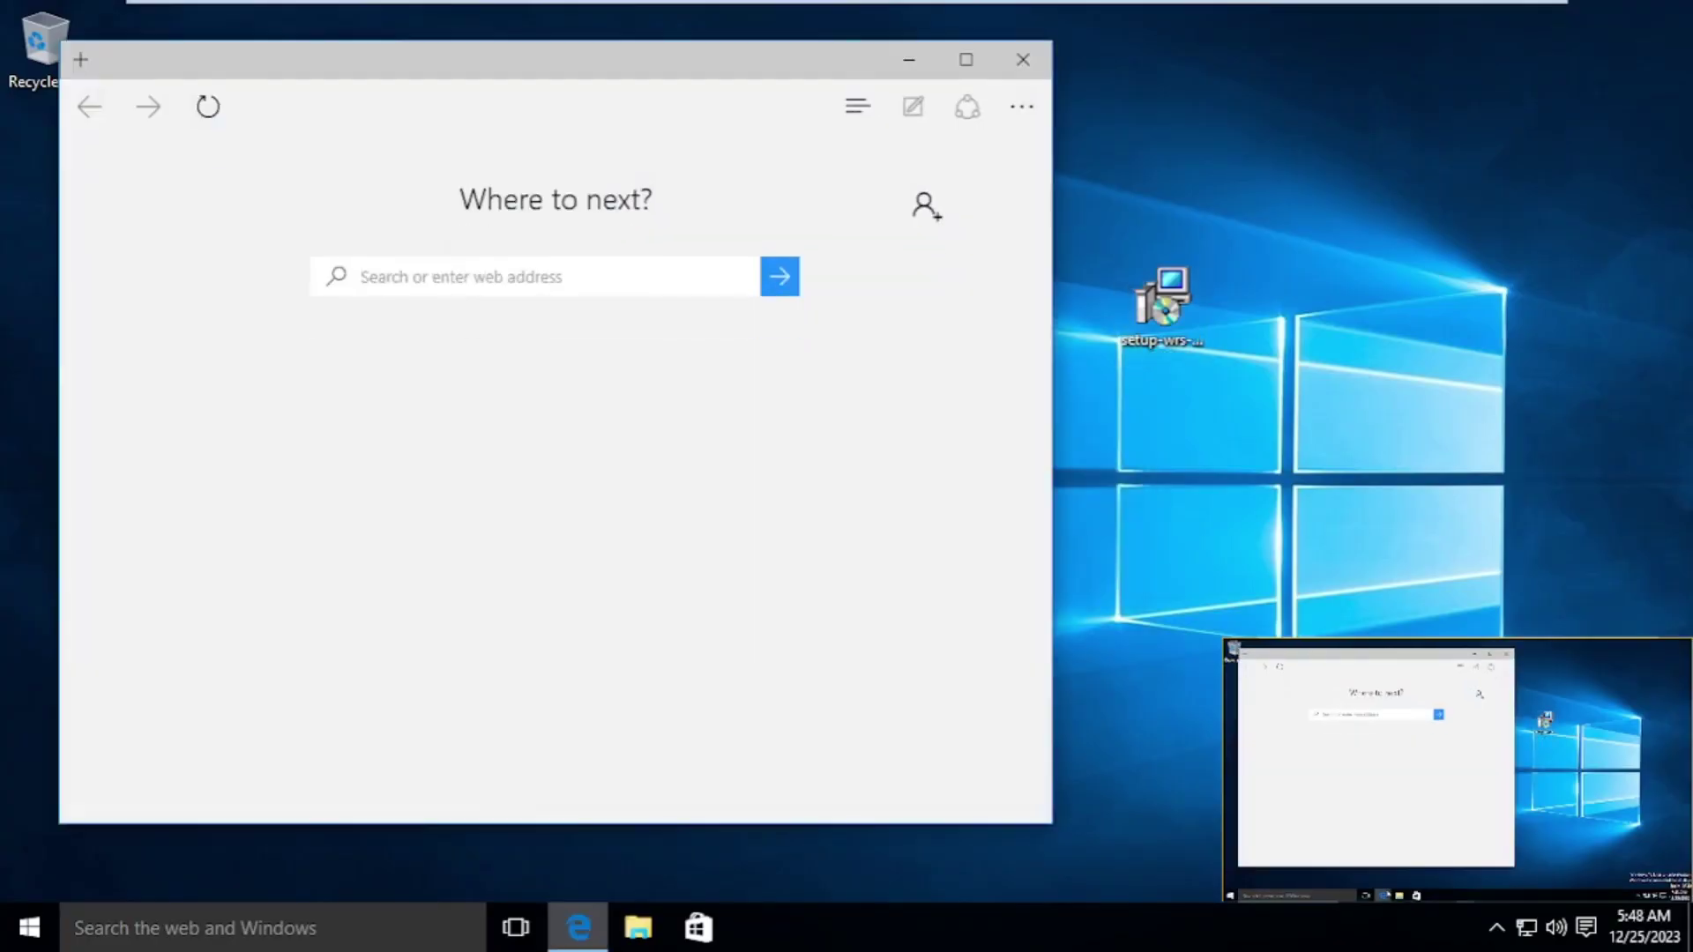
Search the web for "aero 8.1" in a new browser tab.
{"action": "key", "text": "ctrl+t"}
{"action": "type", "text": "aero 8.1"}
{"action": "key", "text": "Return"}
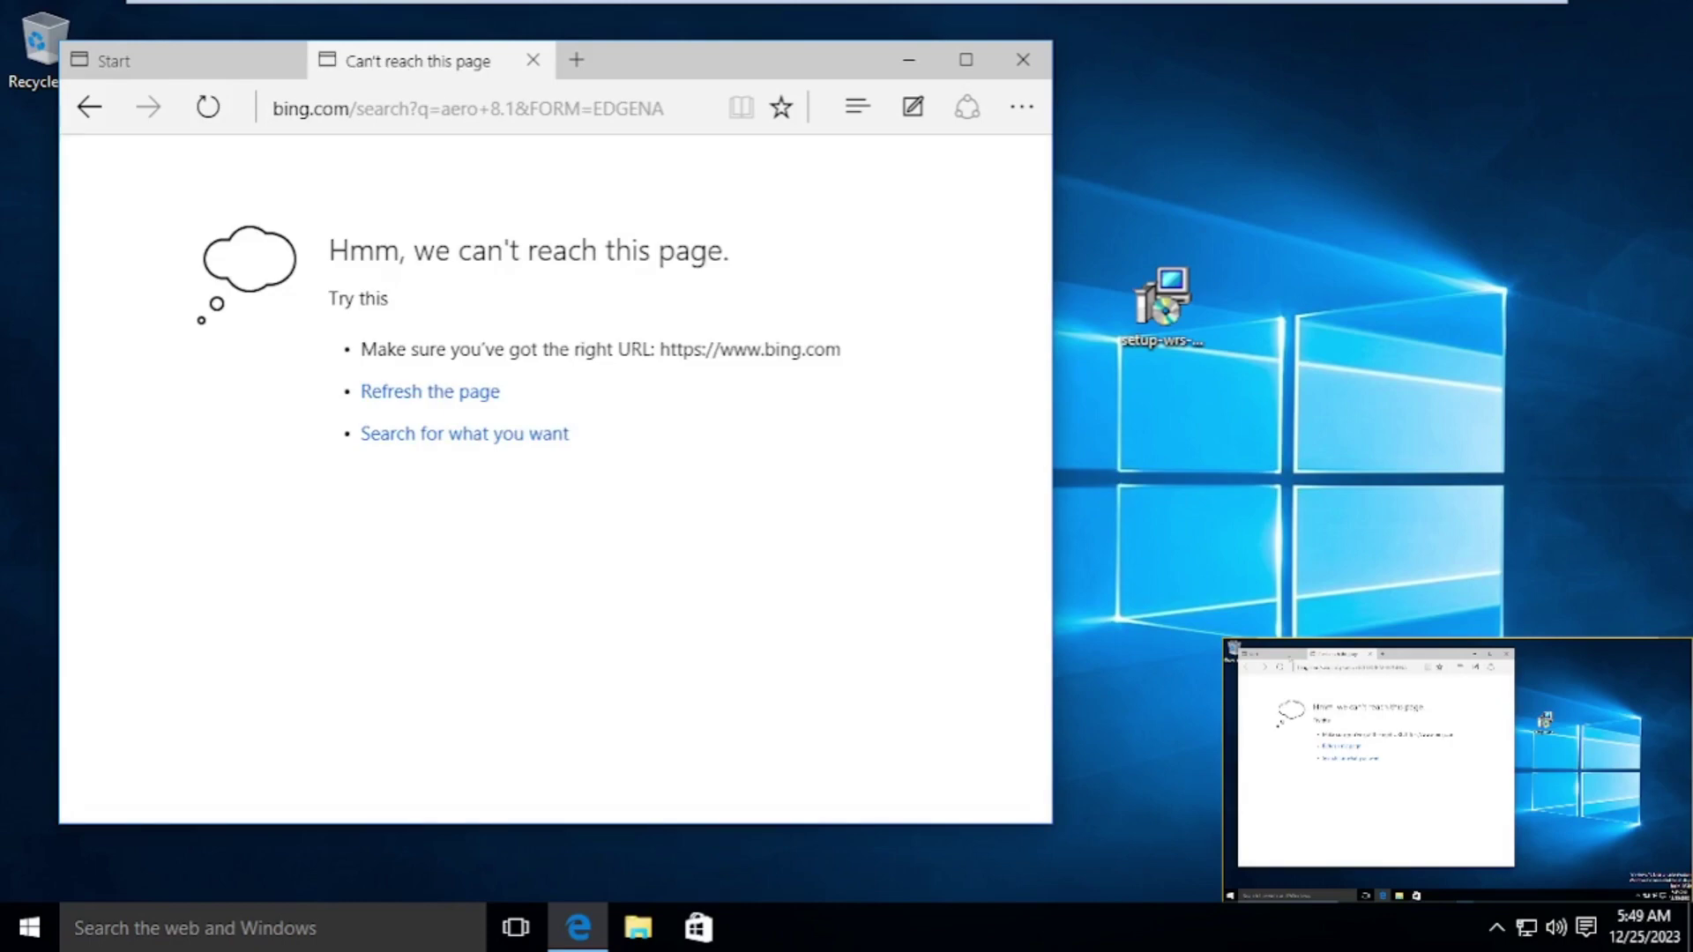
Search for "edge" in the first browser tab and open the Microsoft Edge download page from the results.
{"action": "key", "text": "ctrl+shift+Tab"}
{"action": "type", "text": "edge"}
{"action": "key", "text": "Return"}
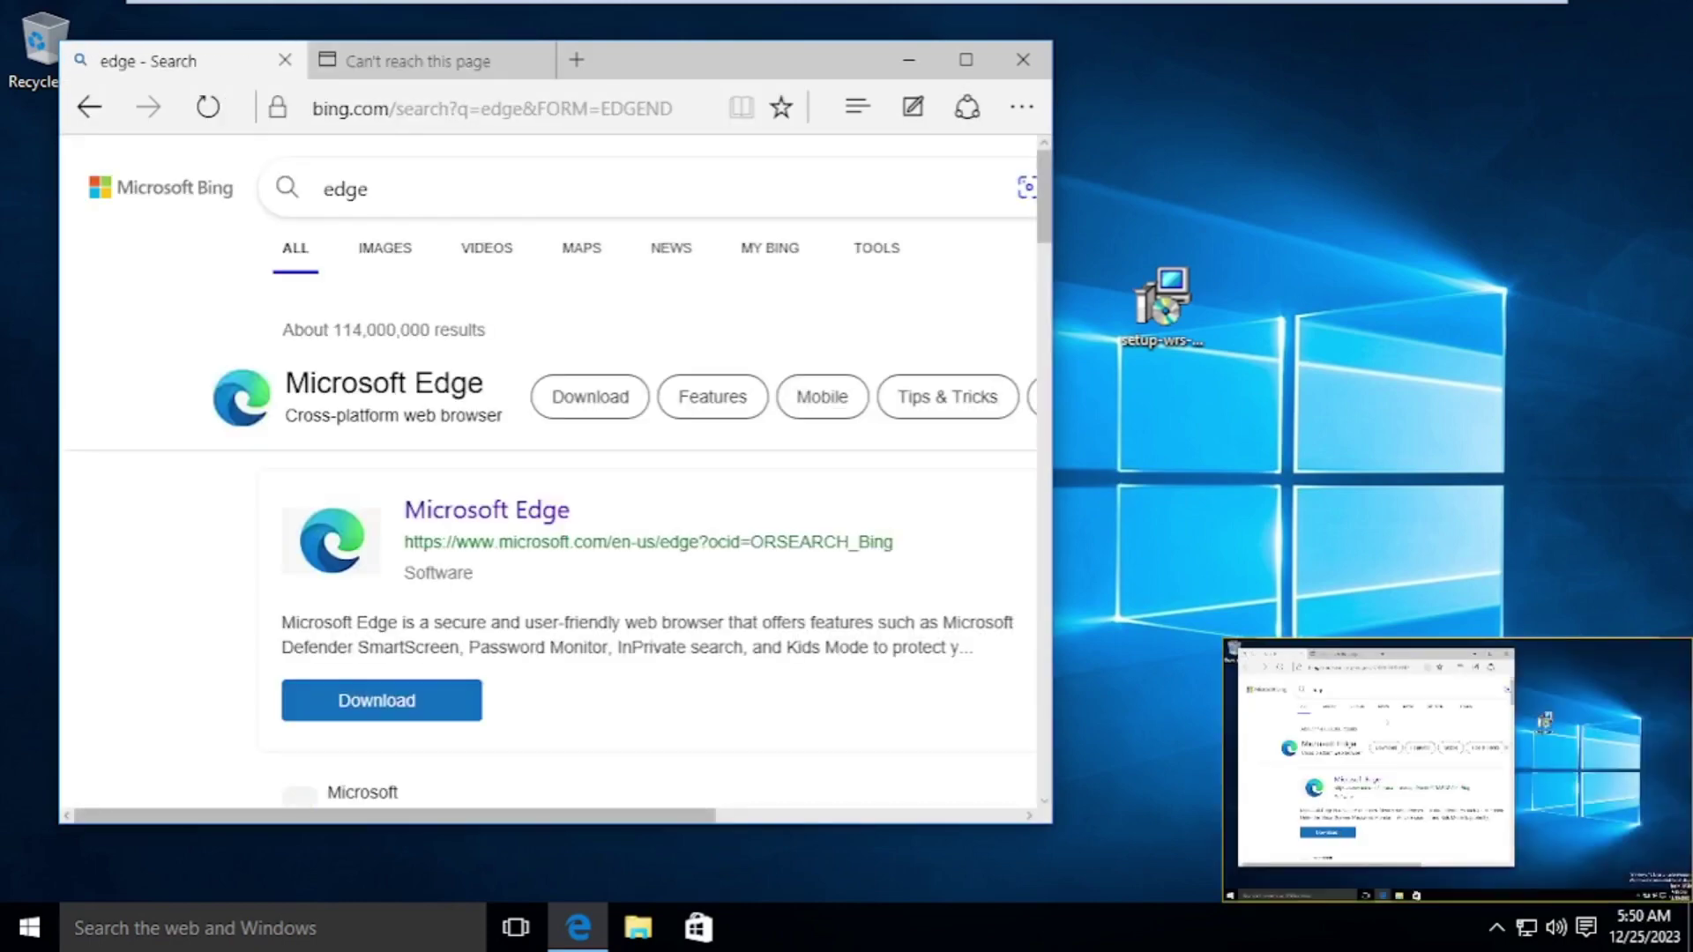
{"action": "left_click", "coordinate": [423, 700]}
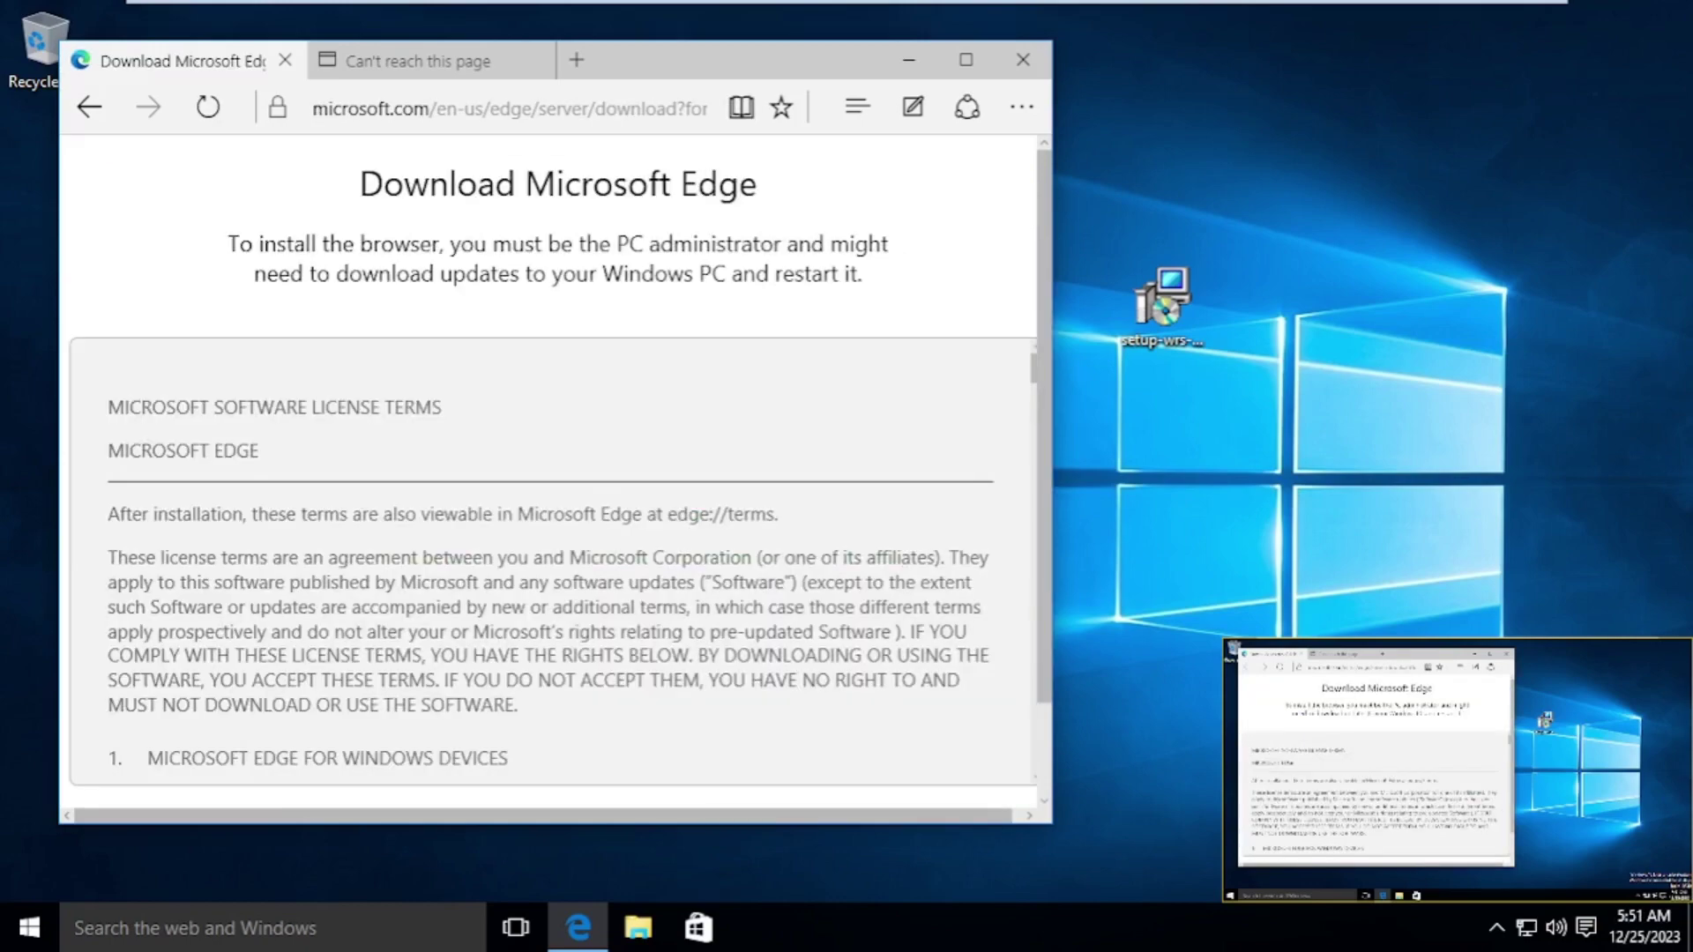
Accept the licence terms to download Microsoft Edge and close the browser window.
{"action": "scroll", "coordinate": [582, 529], "scroll_direction": "down", "scroll_amount": 10}
{"action": "left_click", "coordinate": [582, 663]}
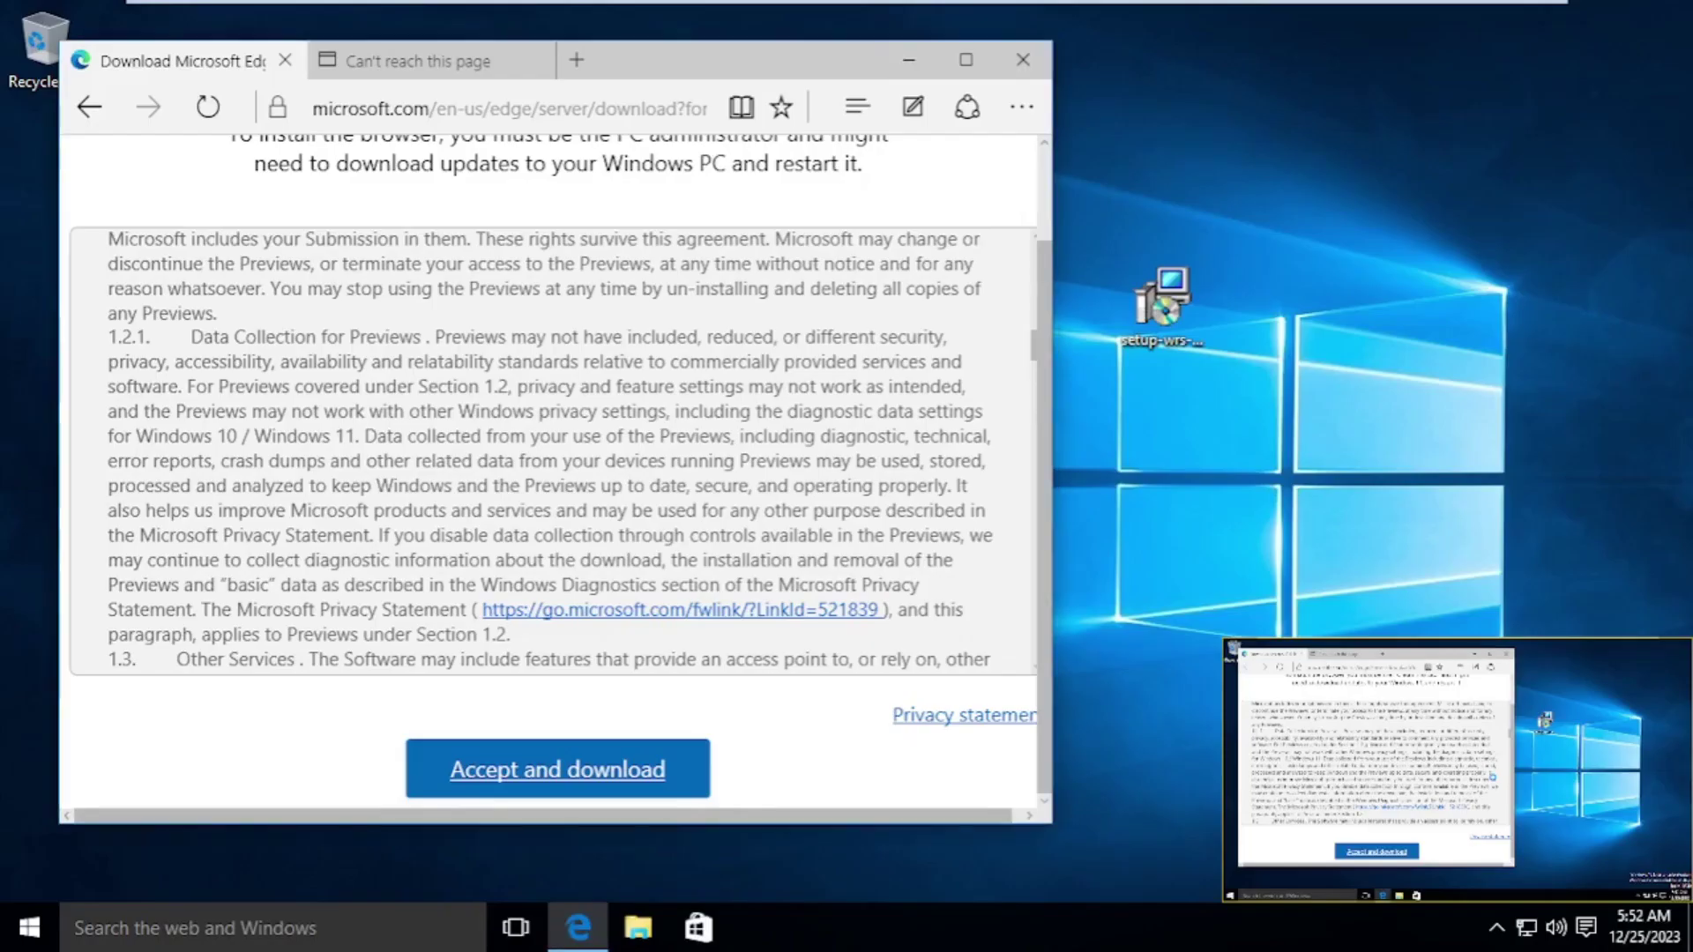
{"action": "left_click", "coordinate": [1023, 63]}
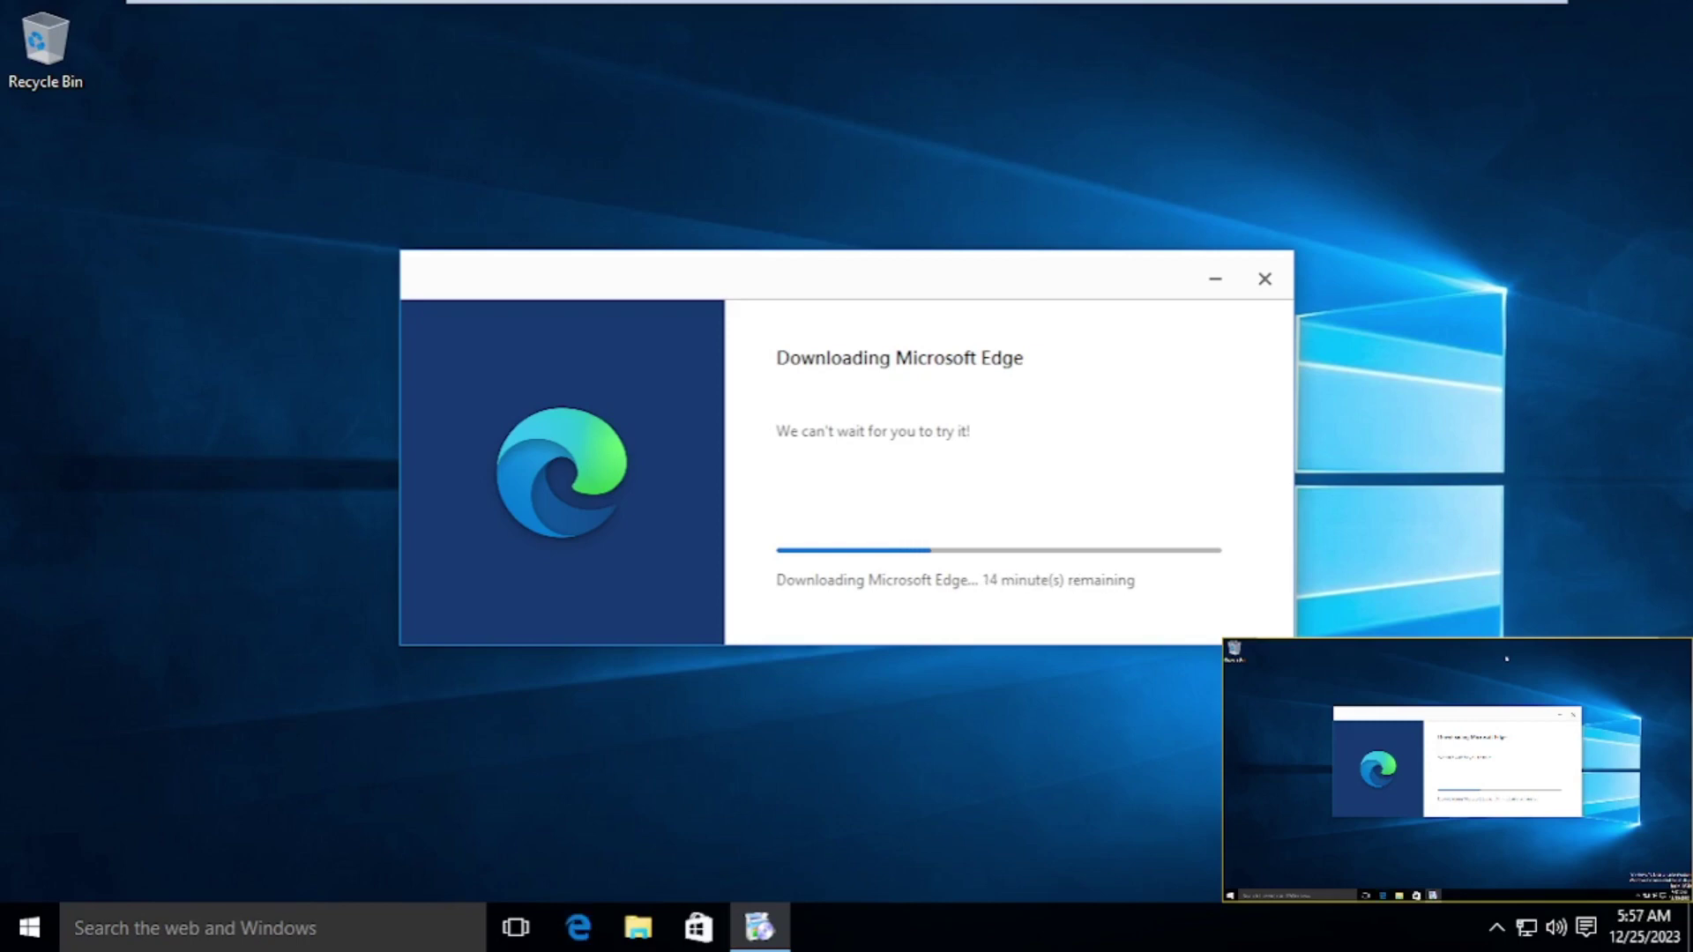
{"action": "left_click", "coordinate": [29, 927]}
{"action": "left_click", "coordinate": [61, 876]}
{"action": "scroll", "coordinate": [132, 656], "scroll_direction": "down", "scroll_amount": 12}
{"action": "left_click", "coordinate": [132, 655]}
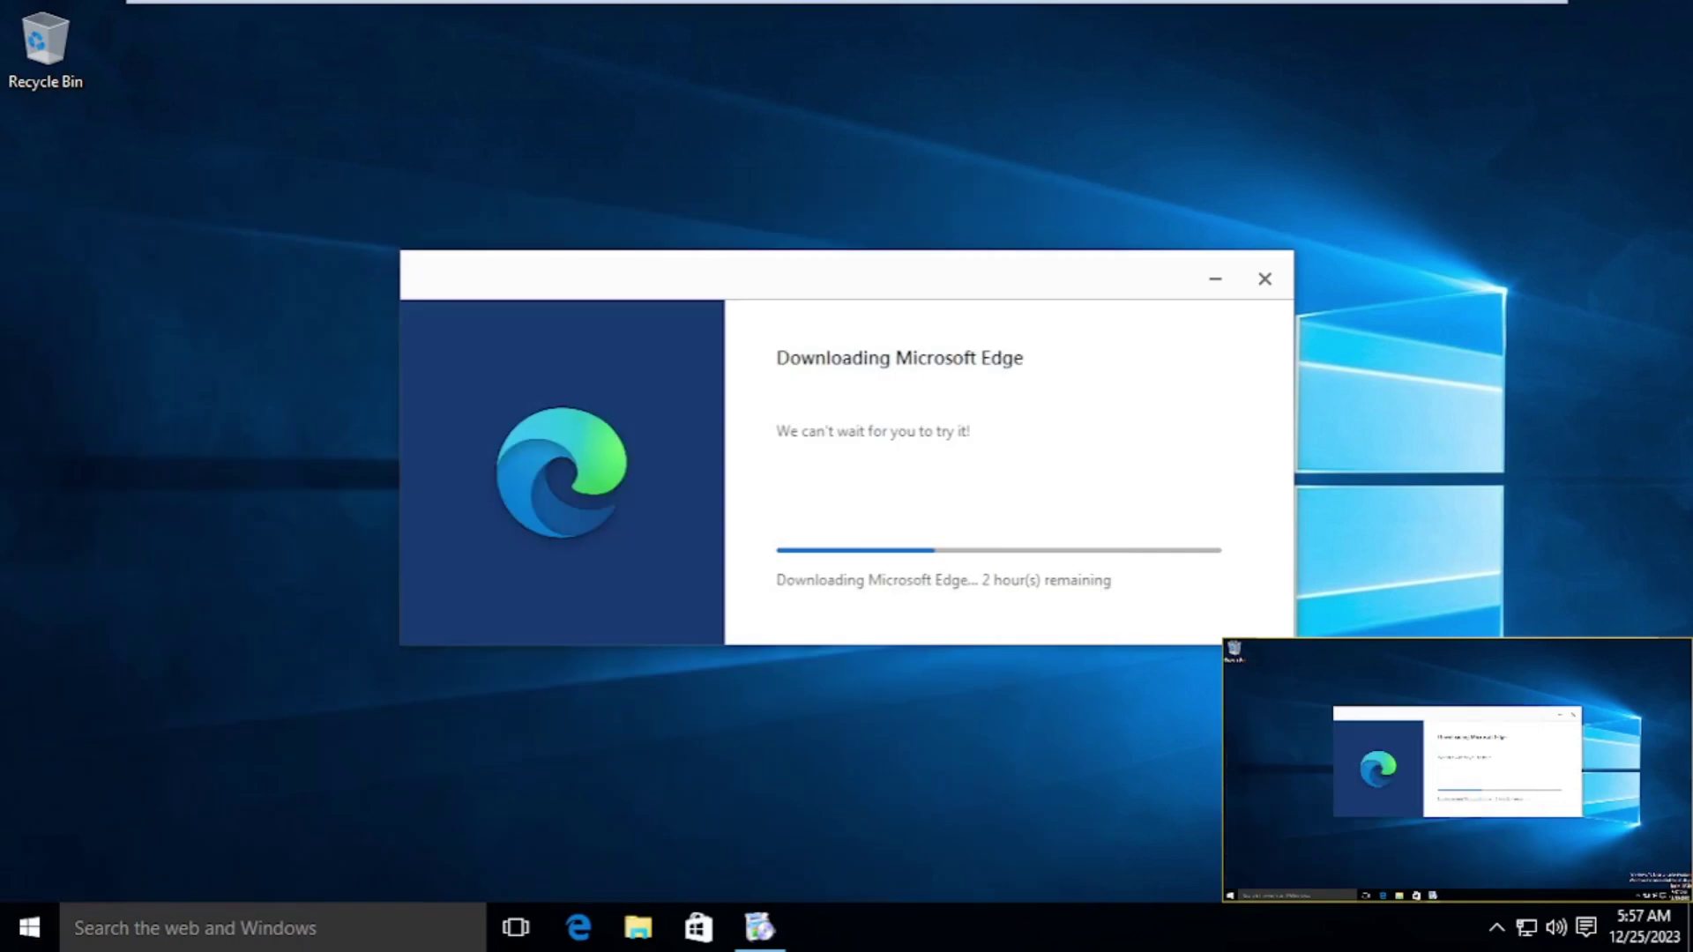
Find and open the Settings app, view the System page and return to the Settings home page.
{"action": "key", "text": "super"}
{"action": "type", "text": "setting"}
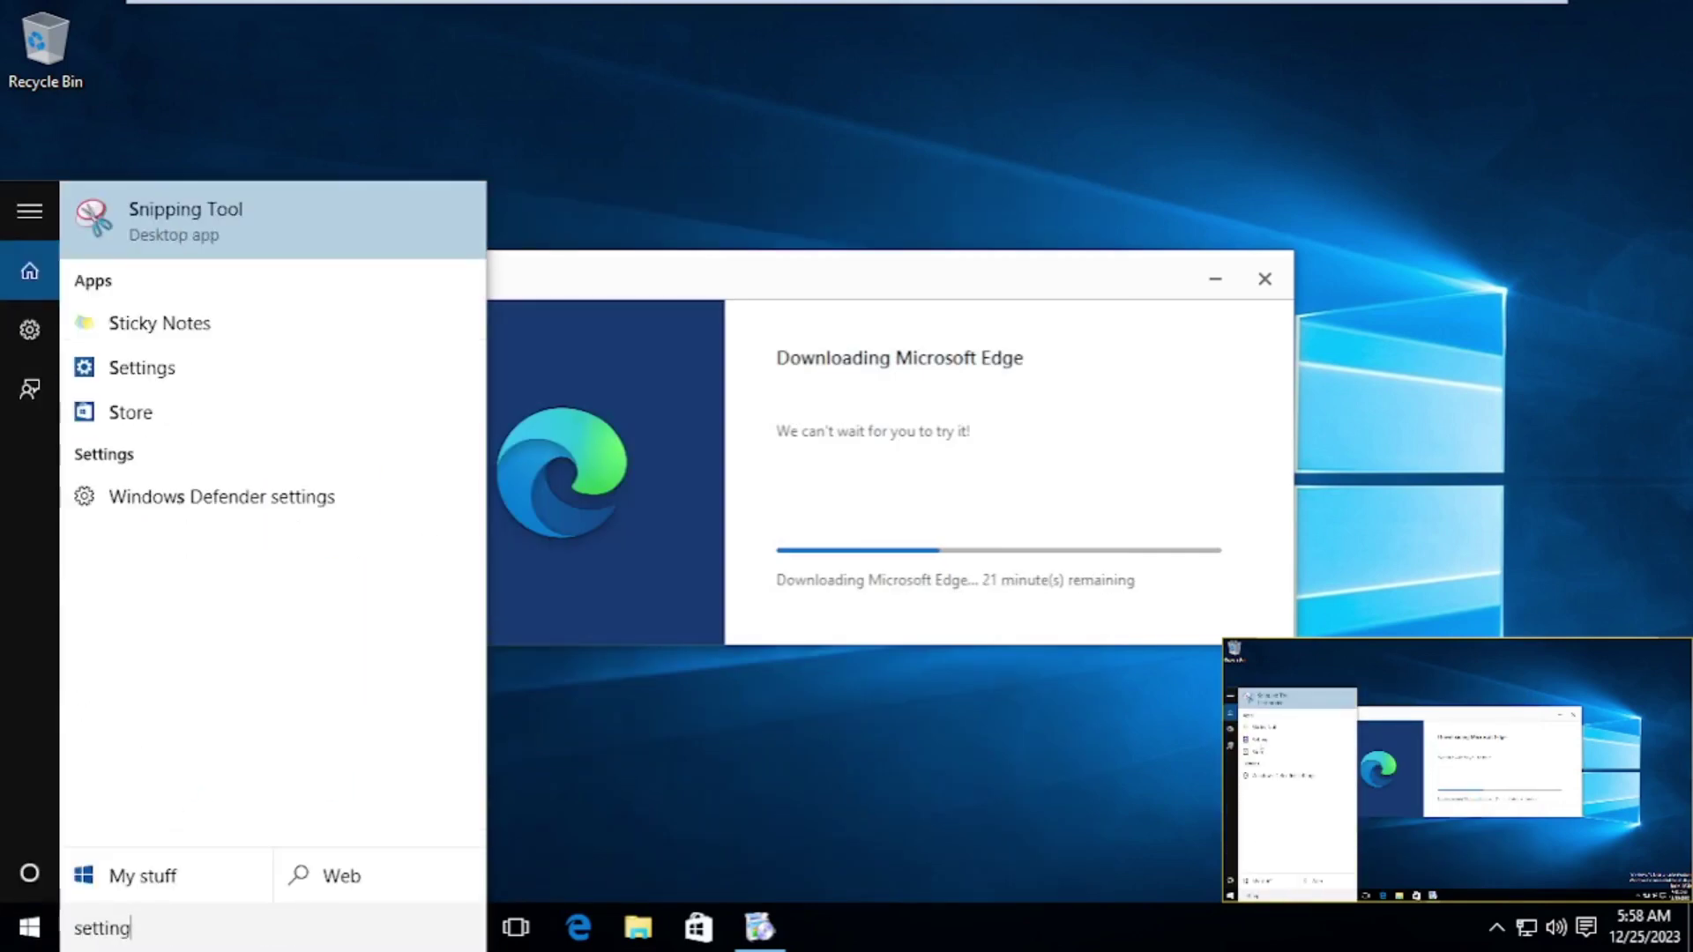
{"action": "key", "text": "Return"}
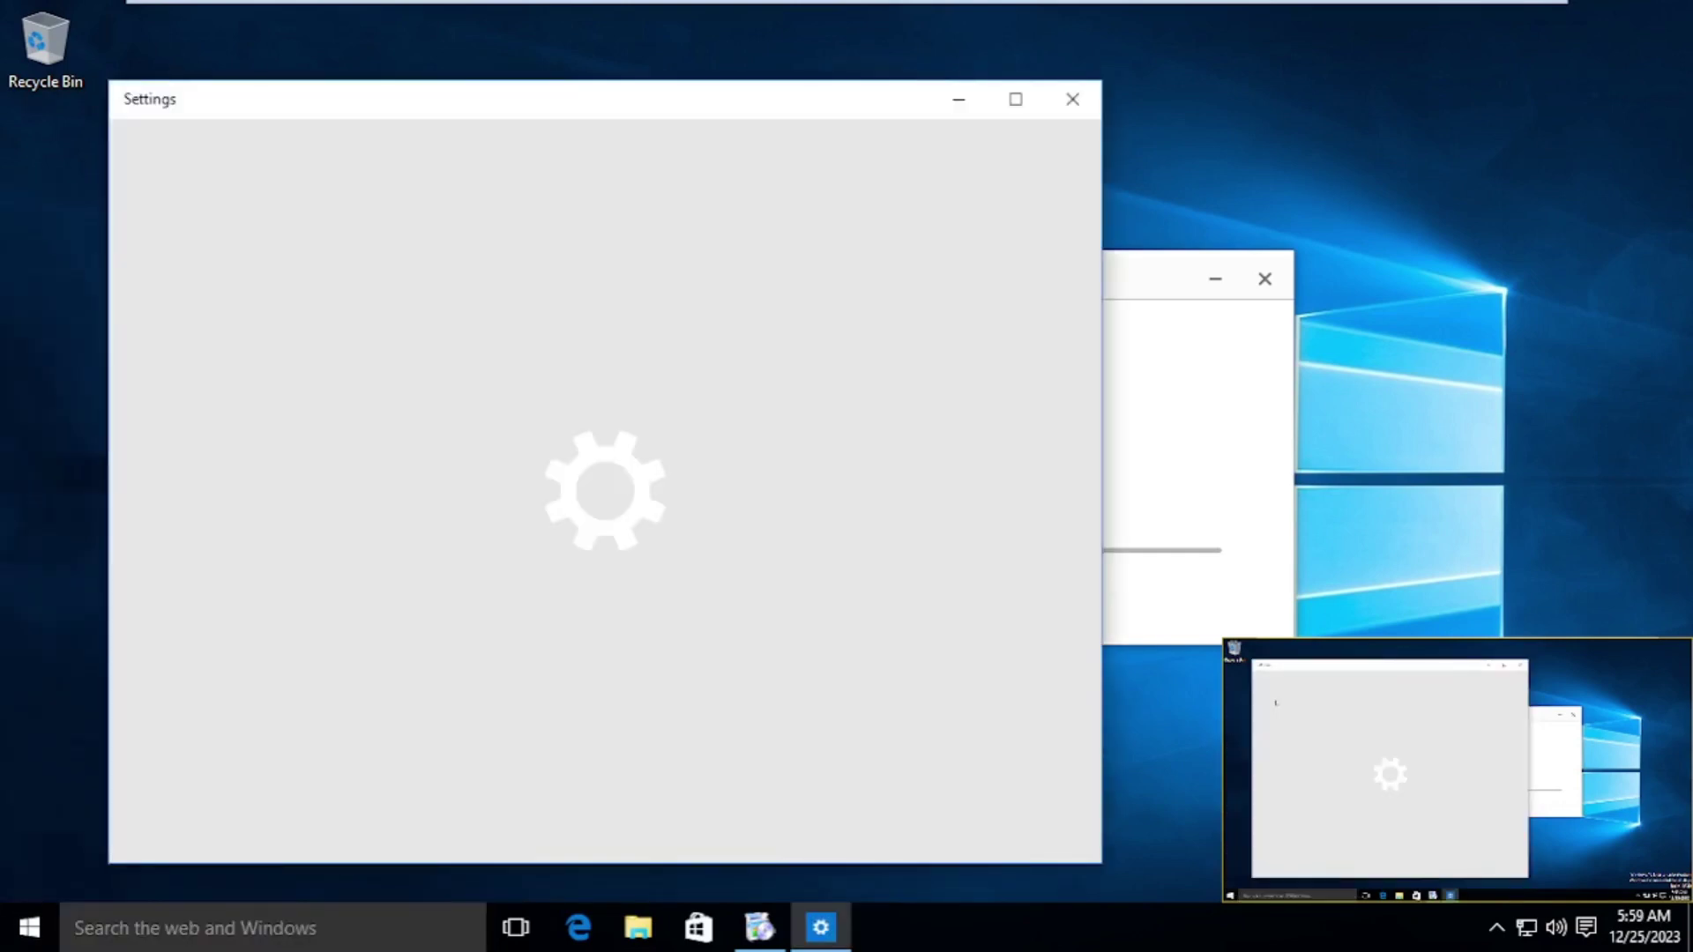
{"action": "left_click", "coordinate": [233, 335]}
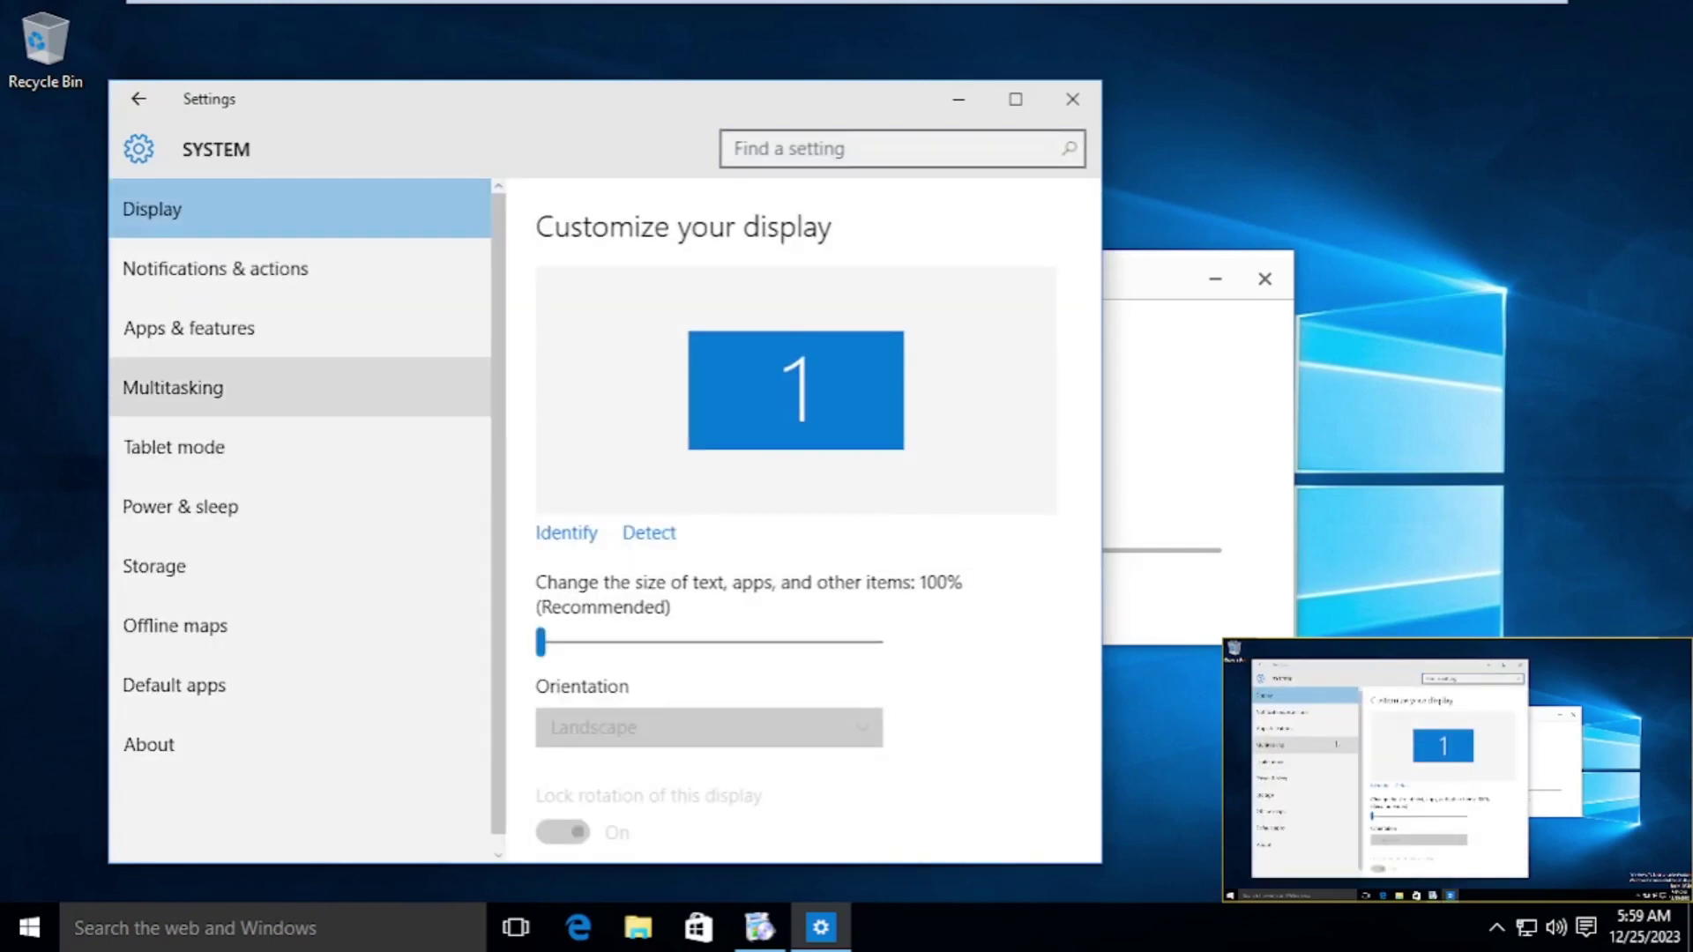
{"action": "key", "text": "BackSpace"}
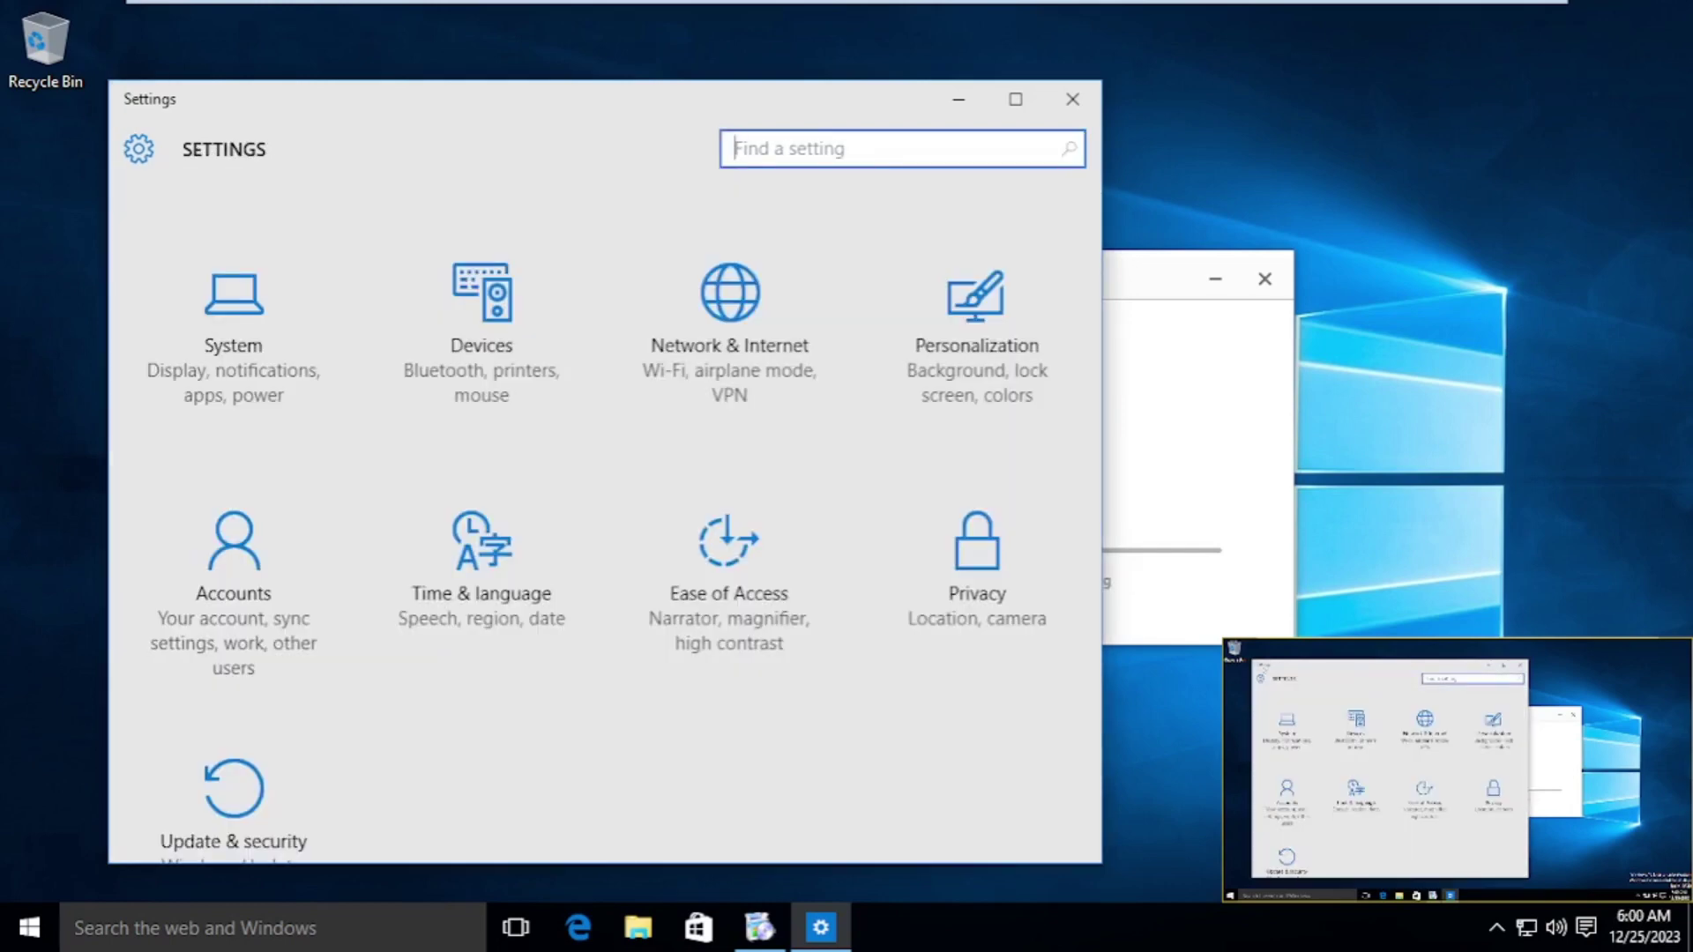
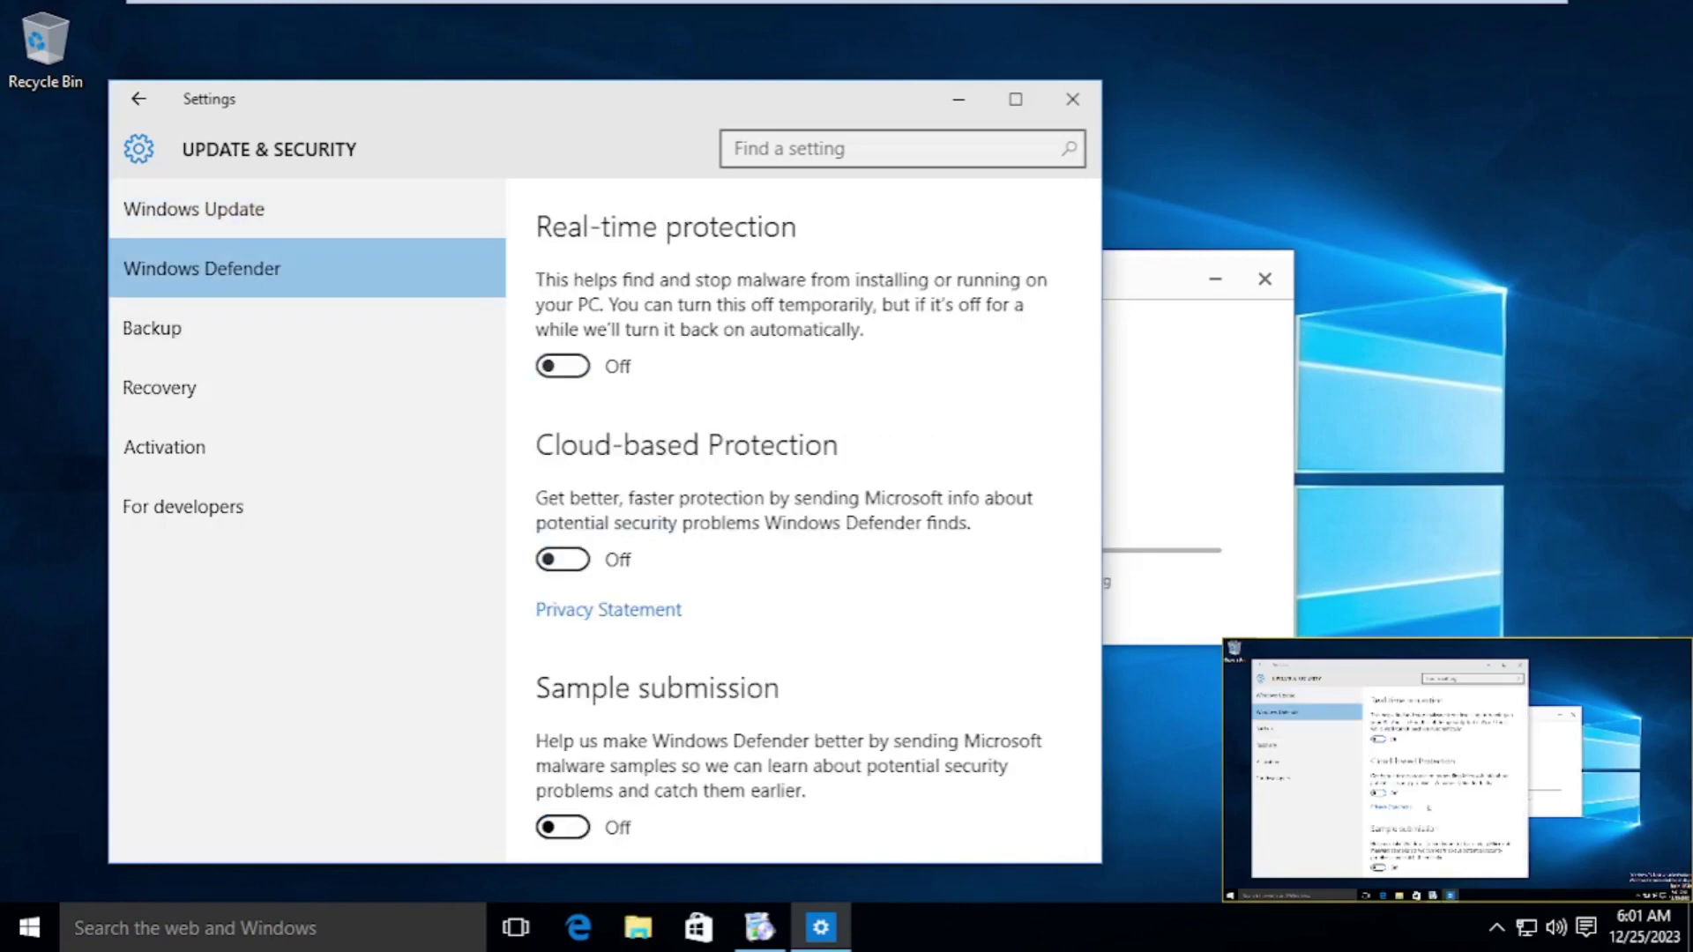
View the Backup page in Update & Security, and turn on Developer mode in the For developers settings.
{"action": "left_click", "coordinate": [152, 327]}
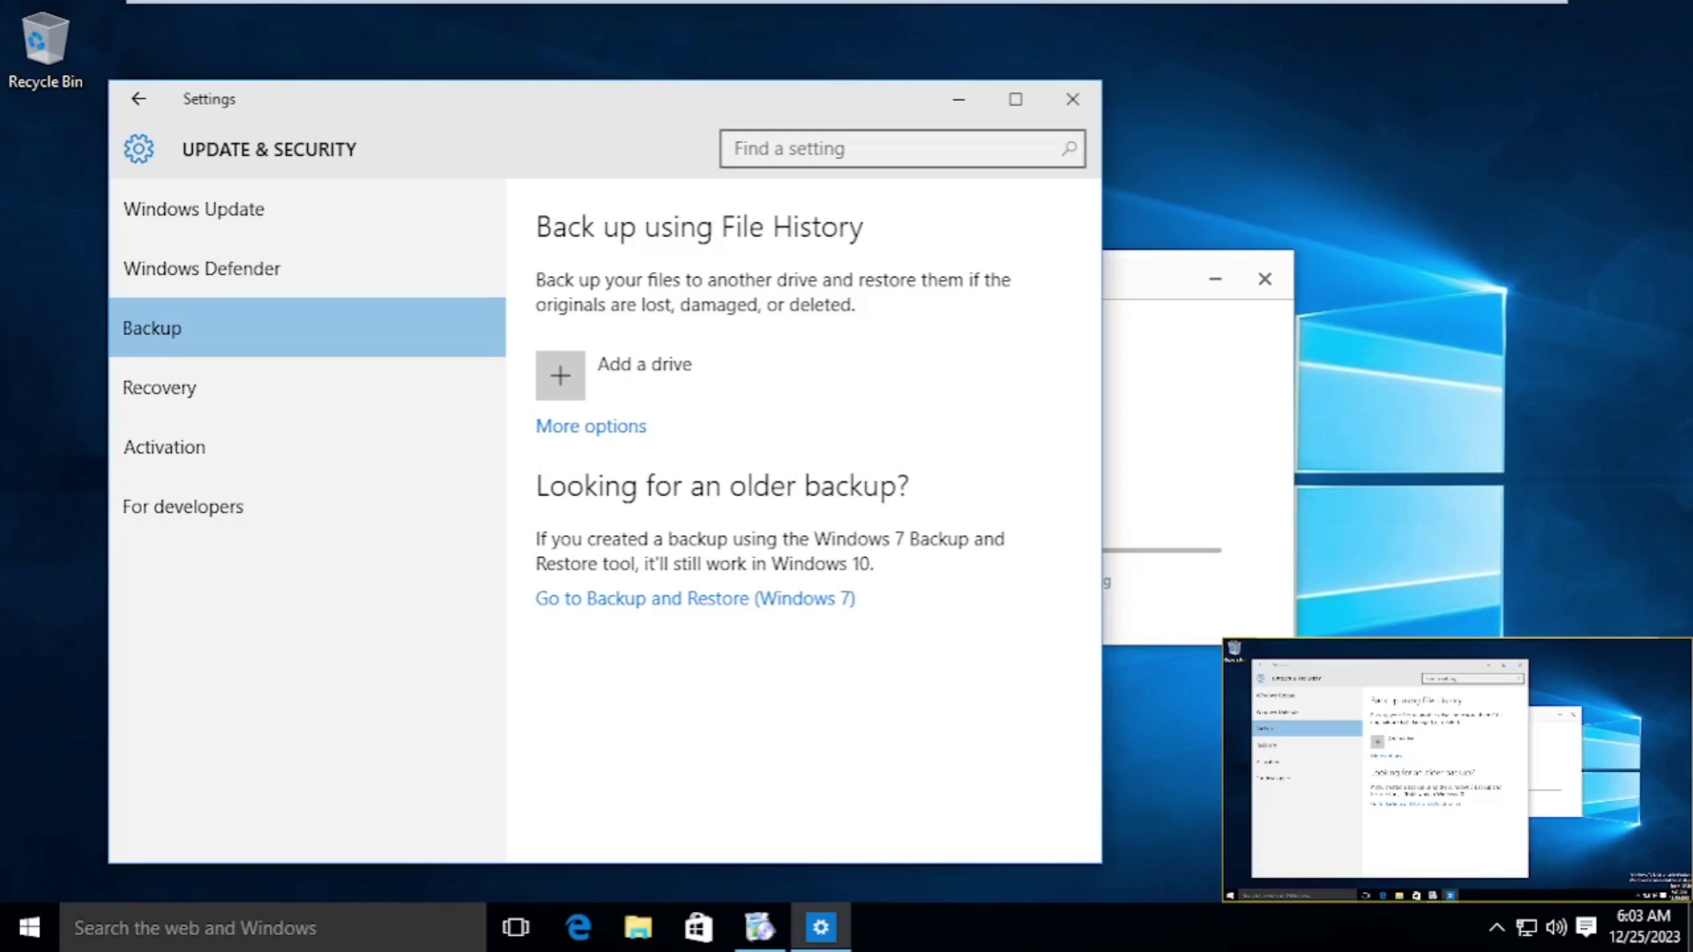
{"action": "left_click", "coordinate": [183, 506]}
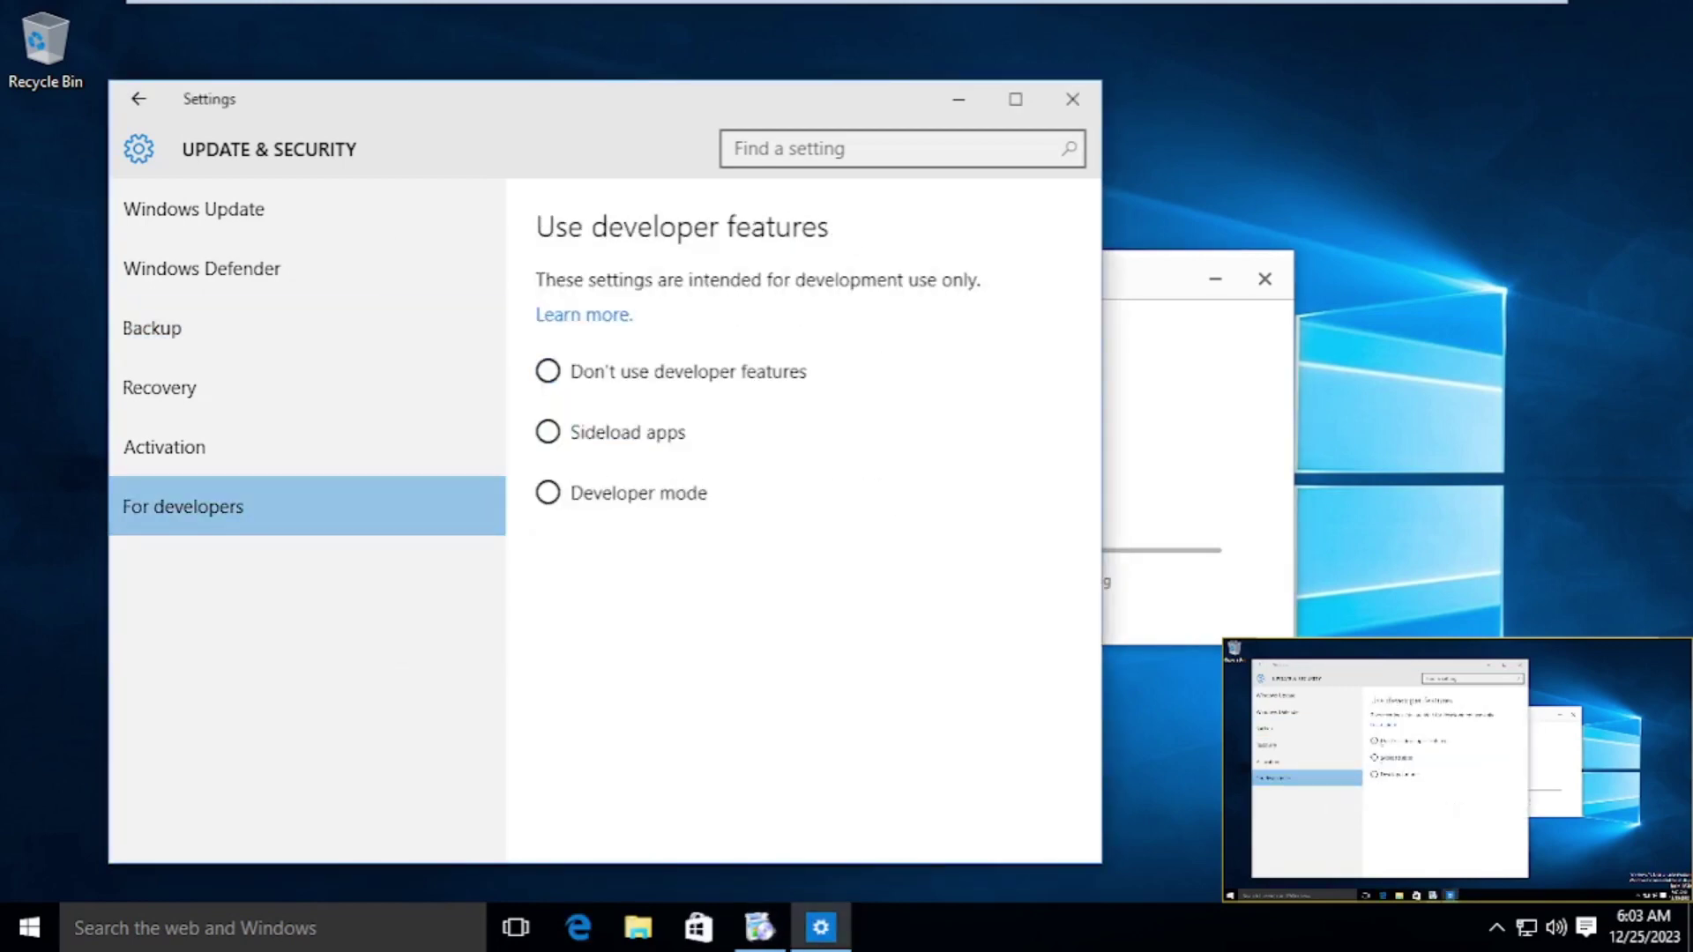
{"action": "left_click", "coordinate": [547, 492]}
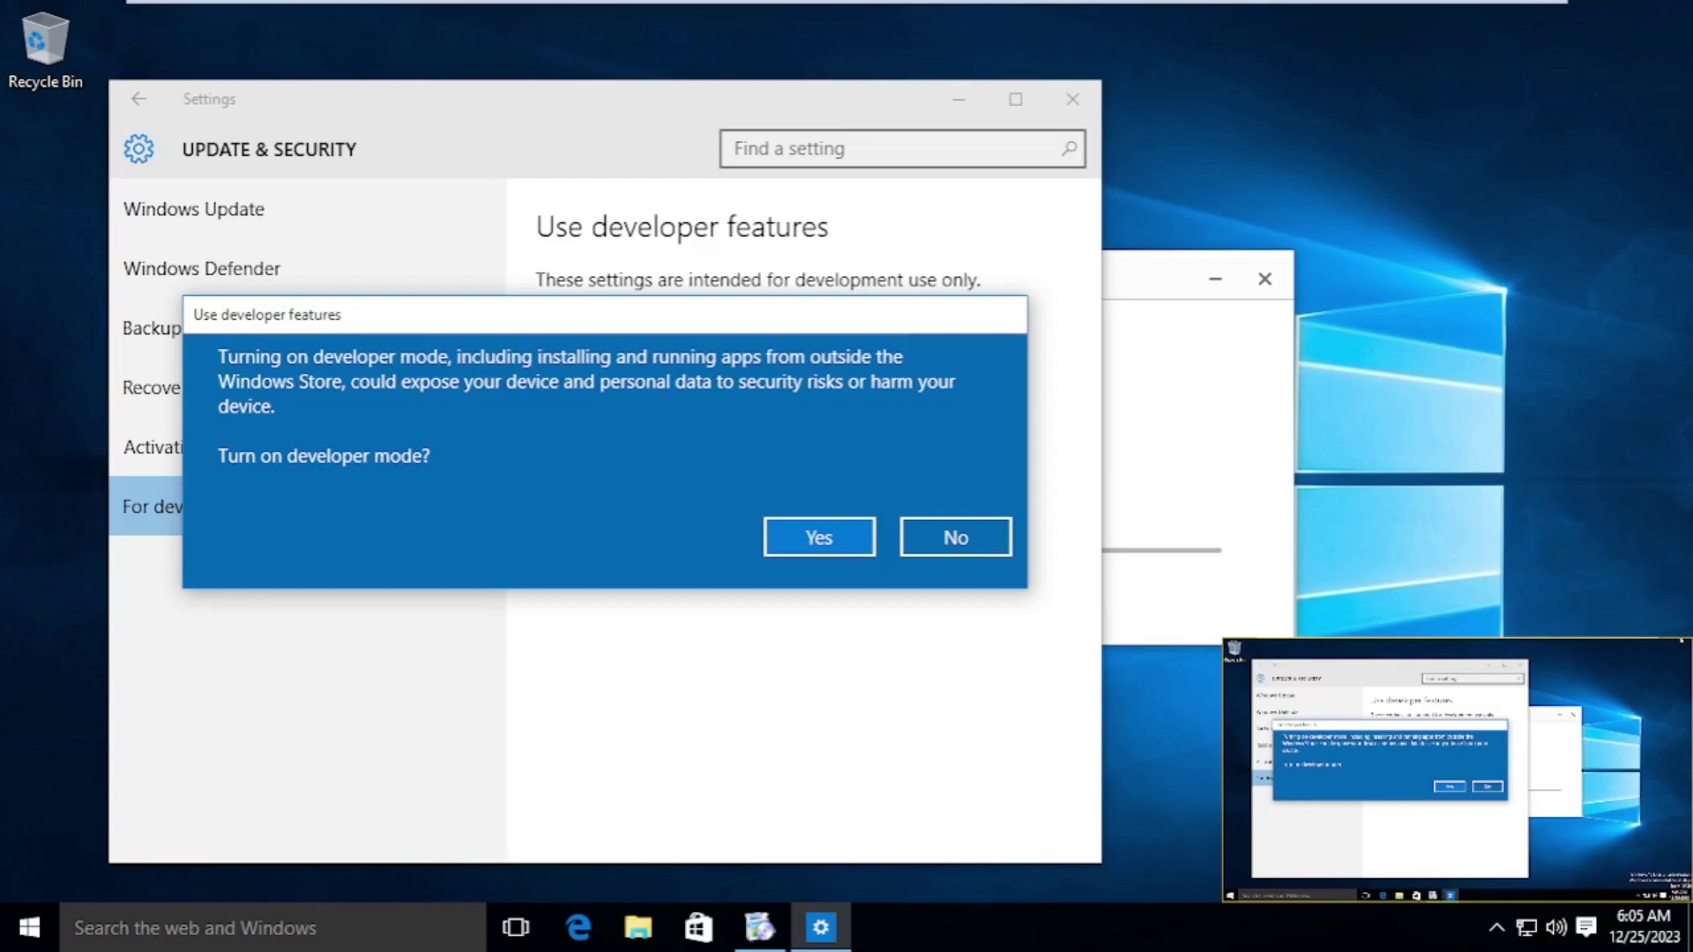
{"action": "key", "text": "Return"}
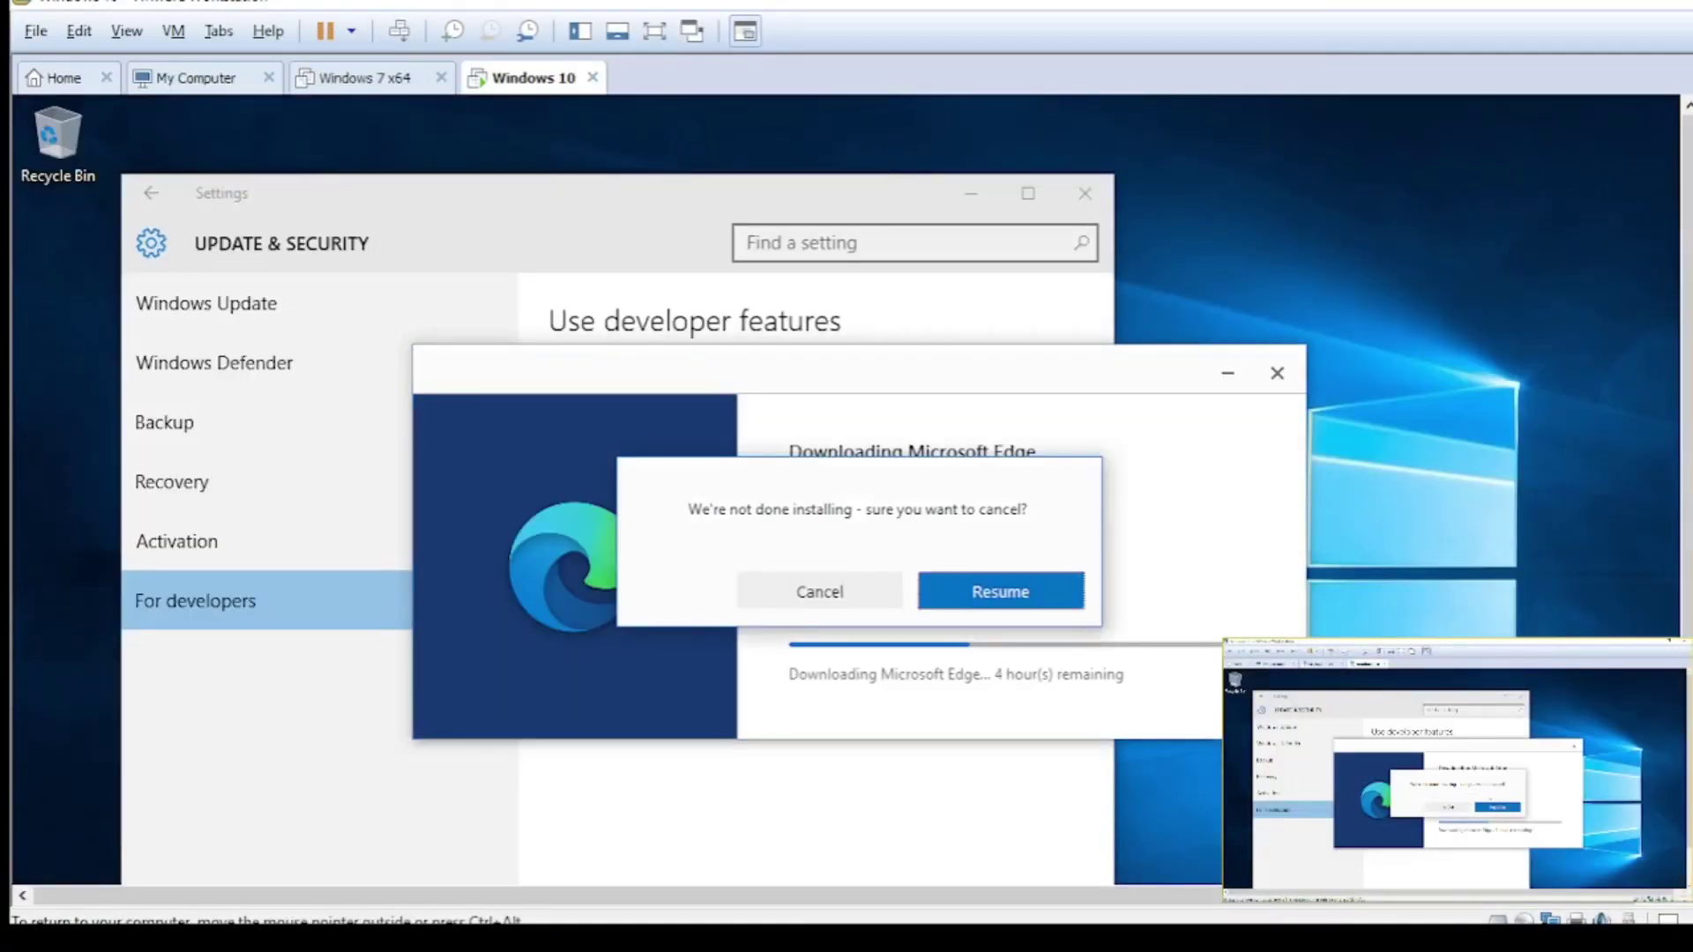
Resume the Microsoft Edge installation instead of cancelling it.
{"action": "key", "text": "Return"}
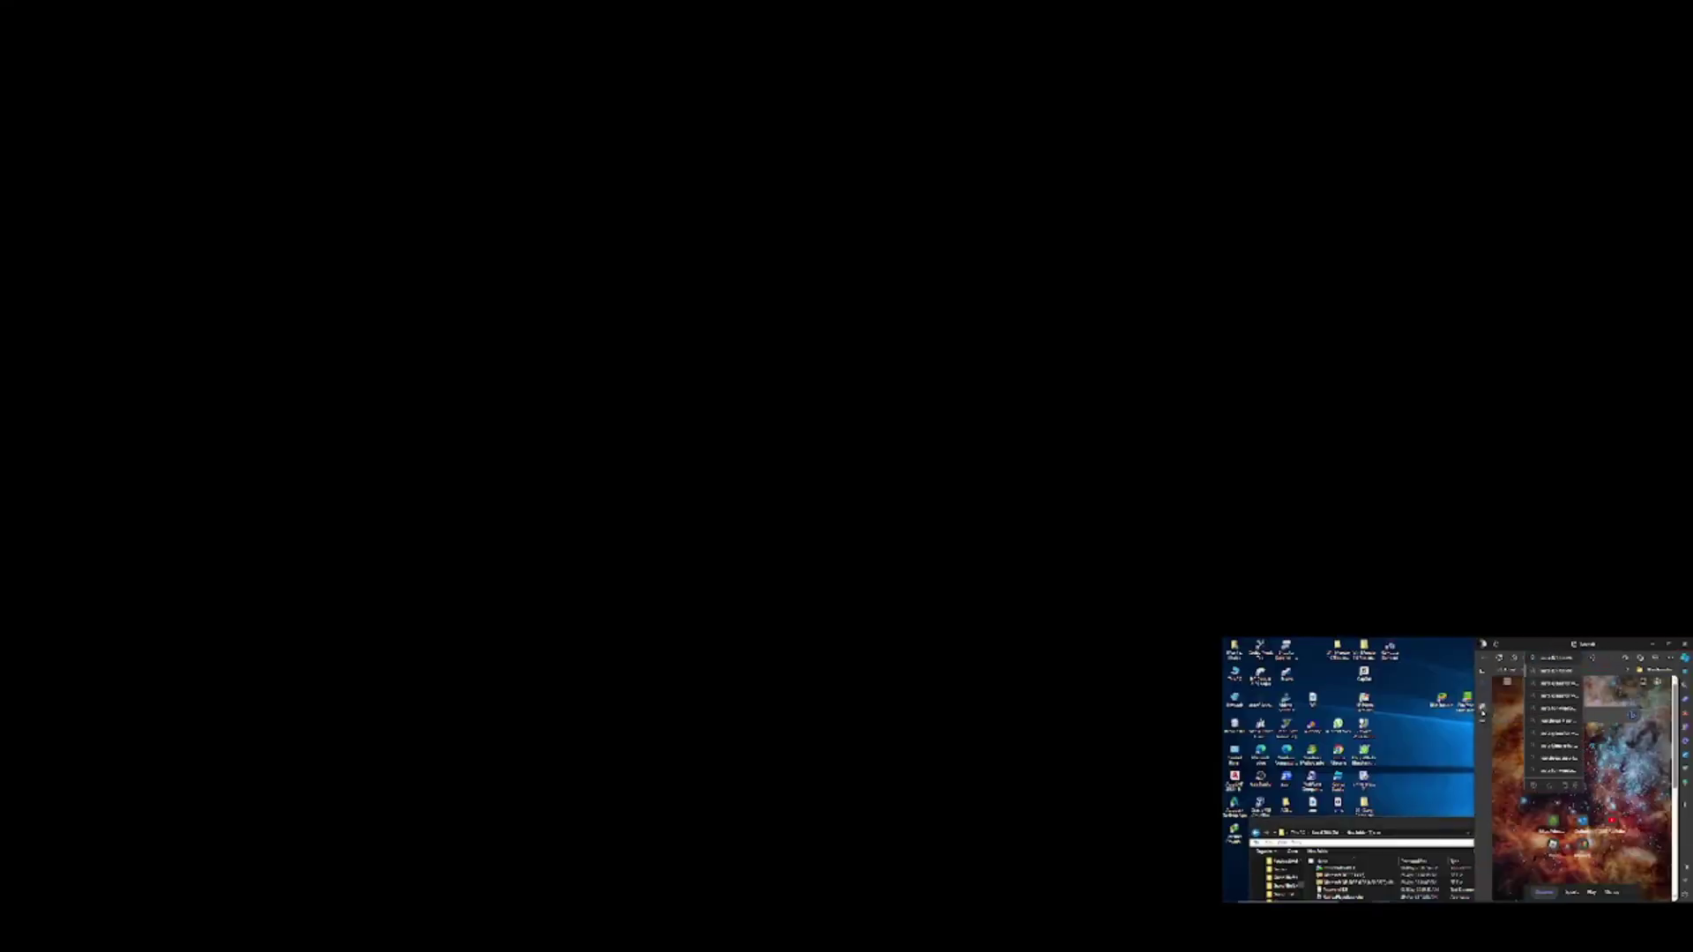
{"action": "key", "text": "Return"}
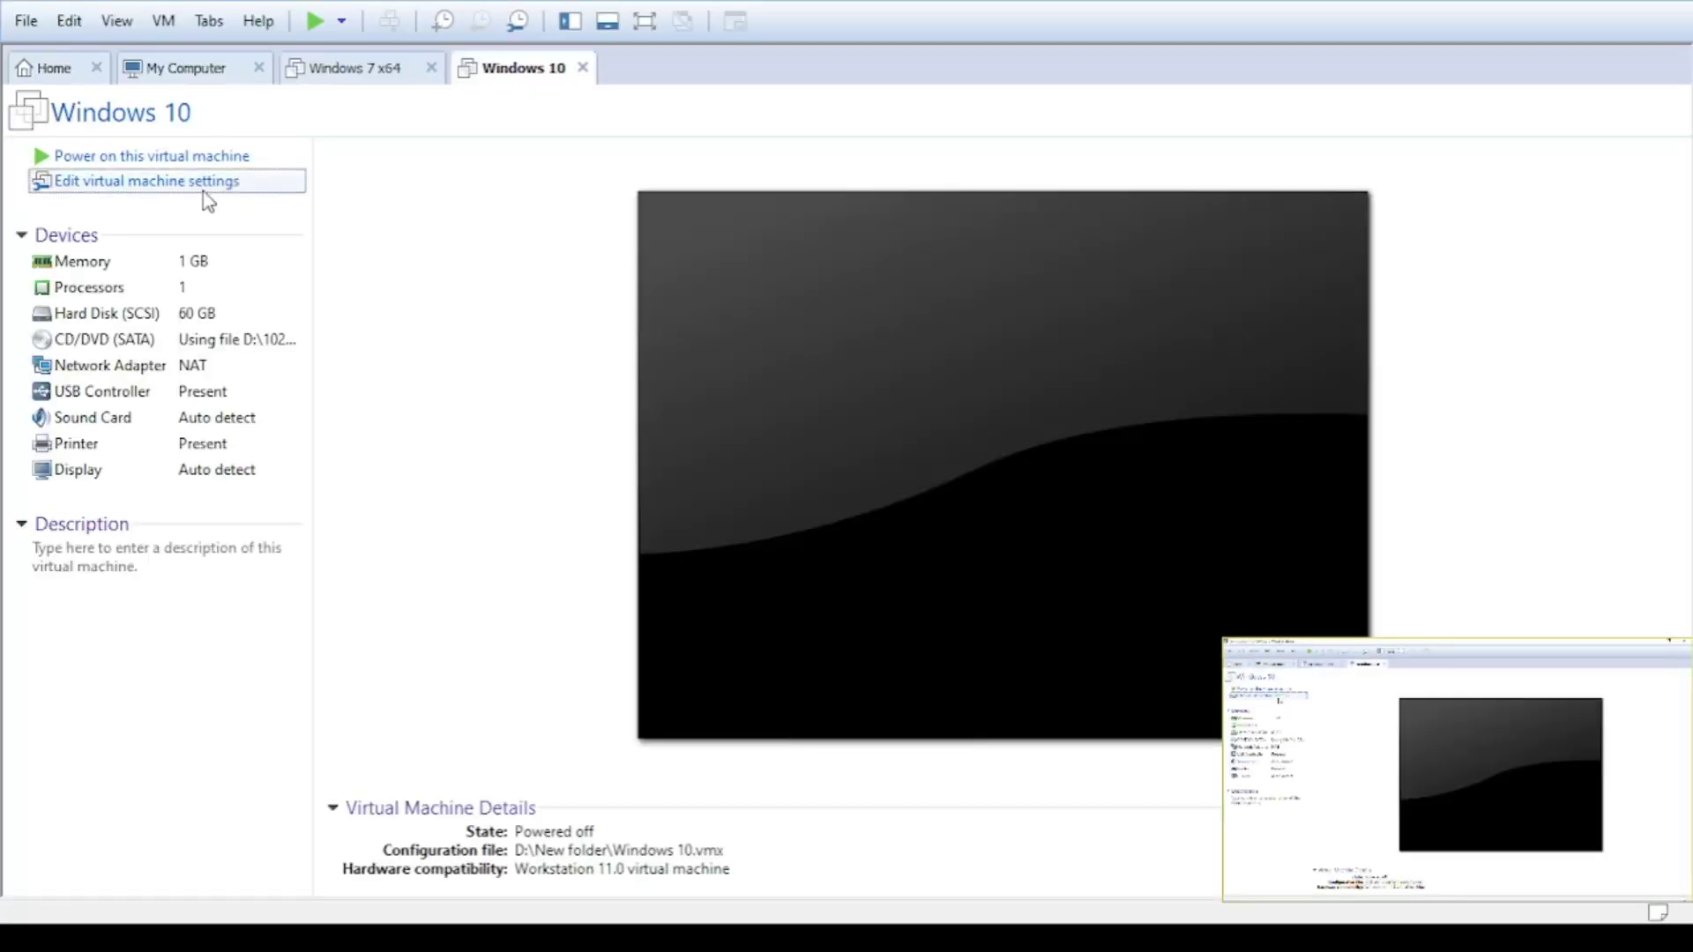
Set the Windows 10 virtual machine to 2 GB memory, 2 processors and a Custom (VMnet8) network adapter, and reopen its settings.
{"action": "left_click", "coordinate": [206, 187]}
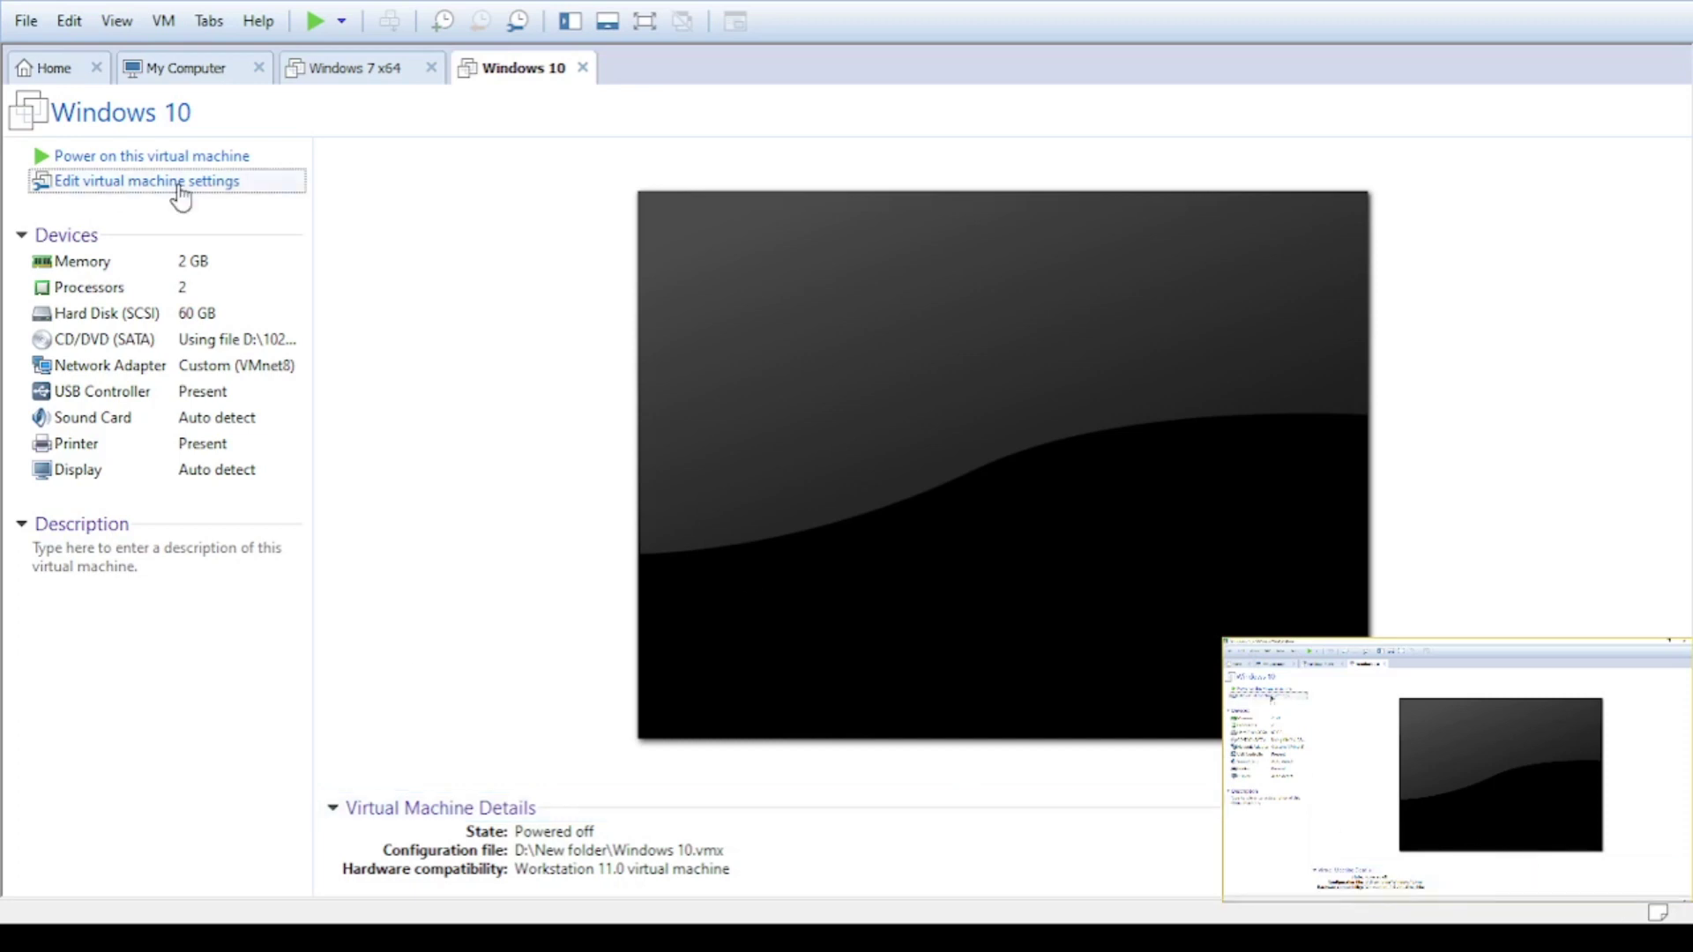
{"action": "left_click", "coordinate": [177, 187]}
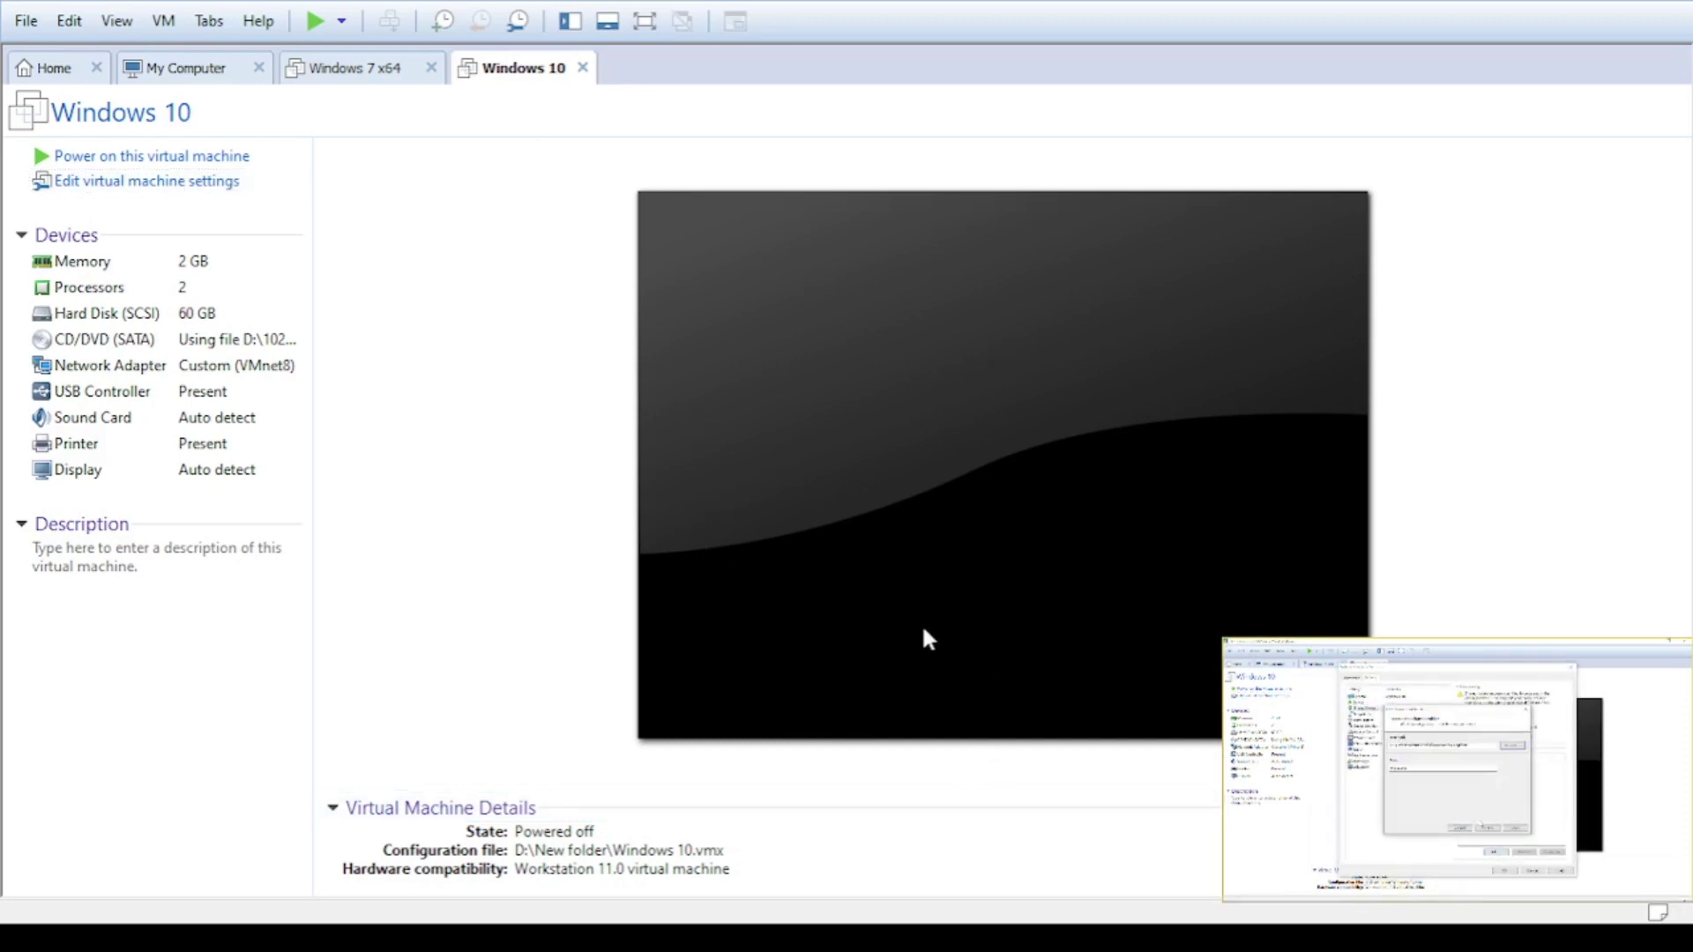
Power on the Windows 10 virtual machine, direct input to its screen and return control to the host.
{"action": "left_click", "coordinate": [177, 157]}
{"action": "key", "text": "Return"}
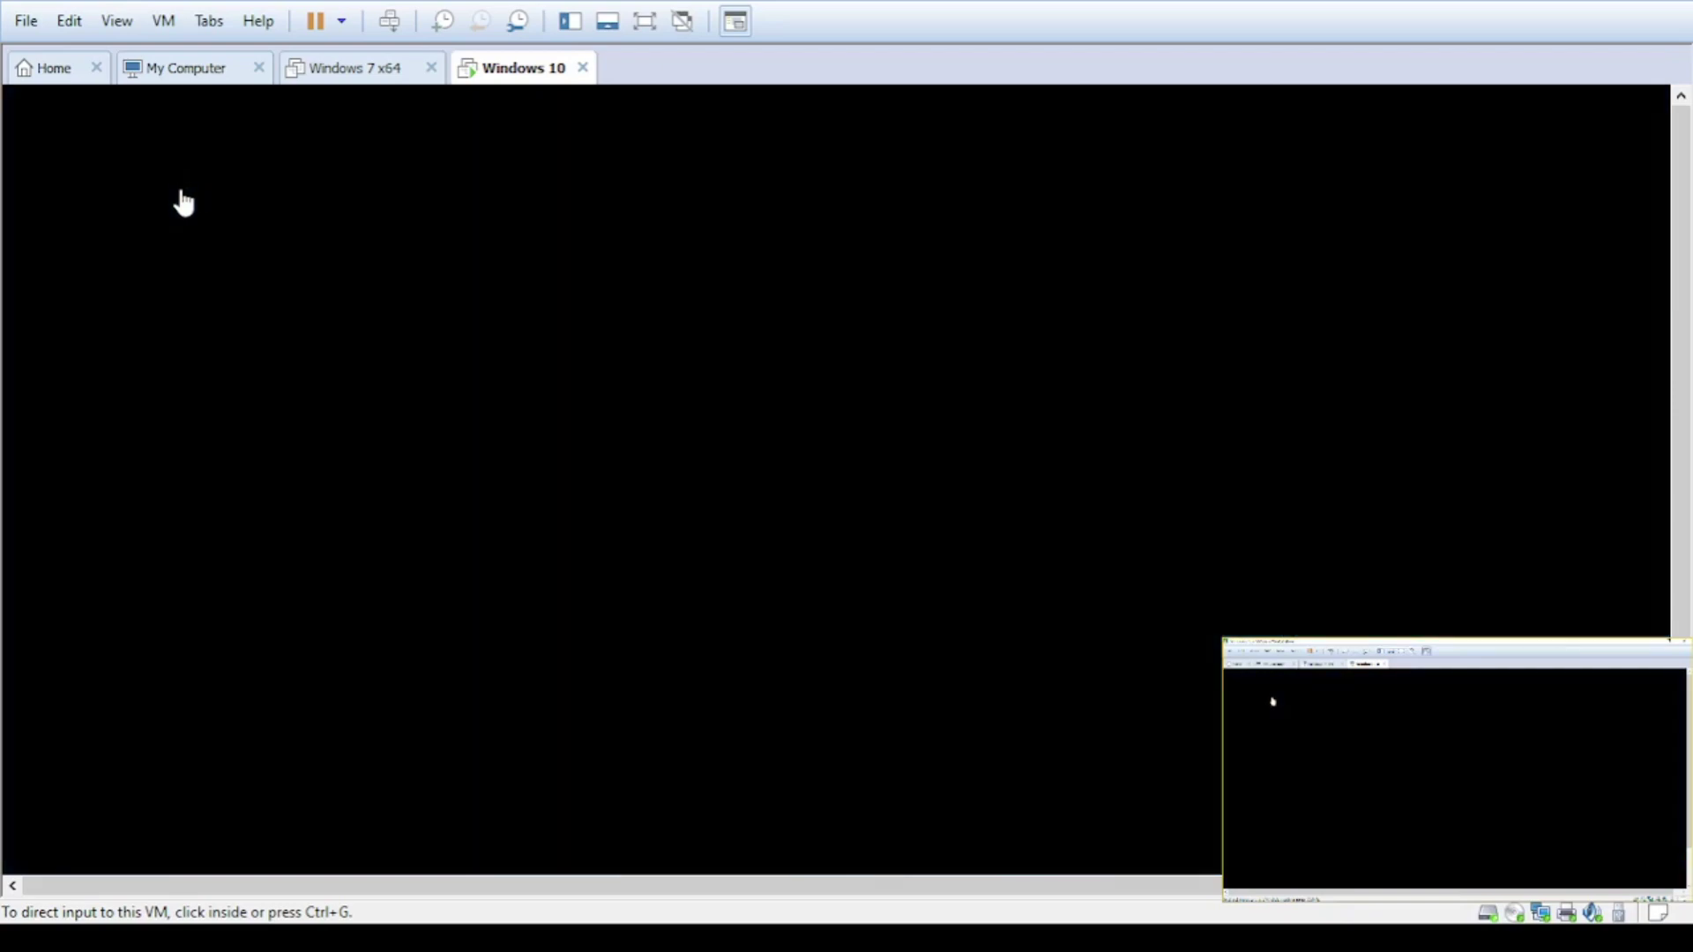
{"action": "left_click", "coordinate": [559, 495]}
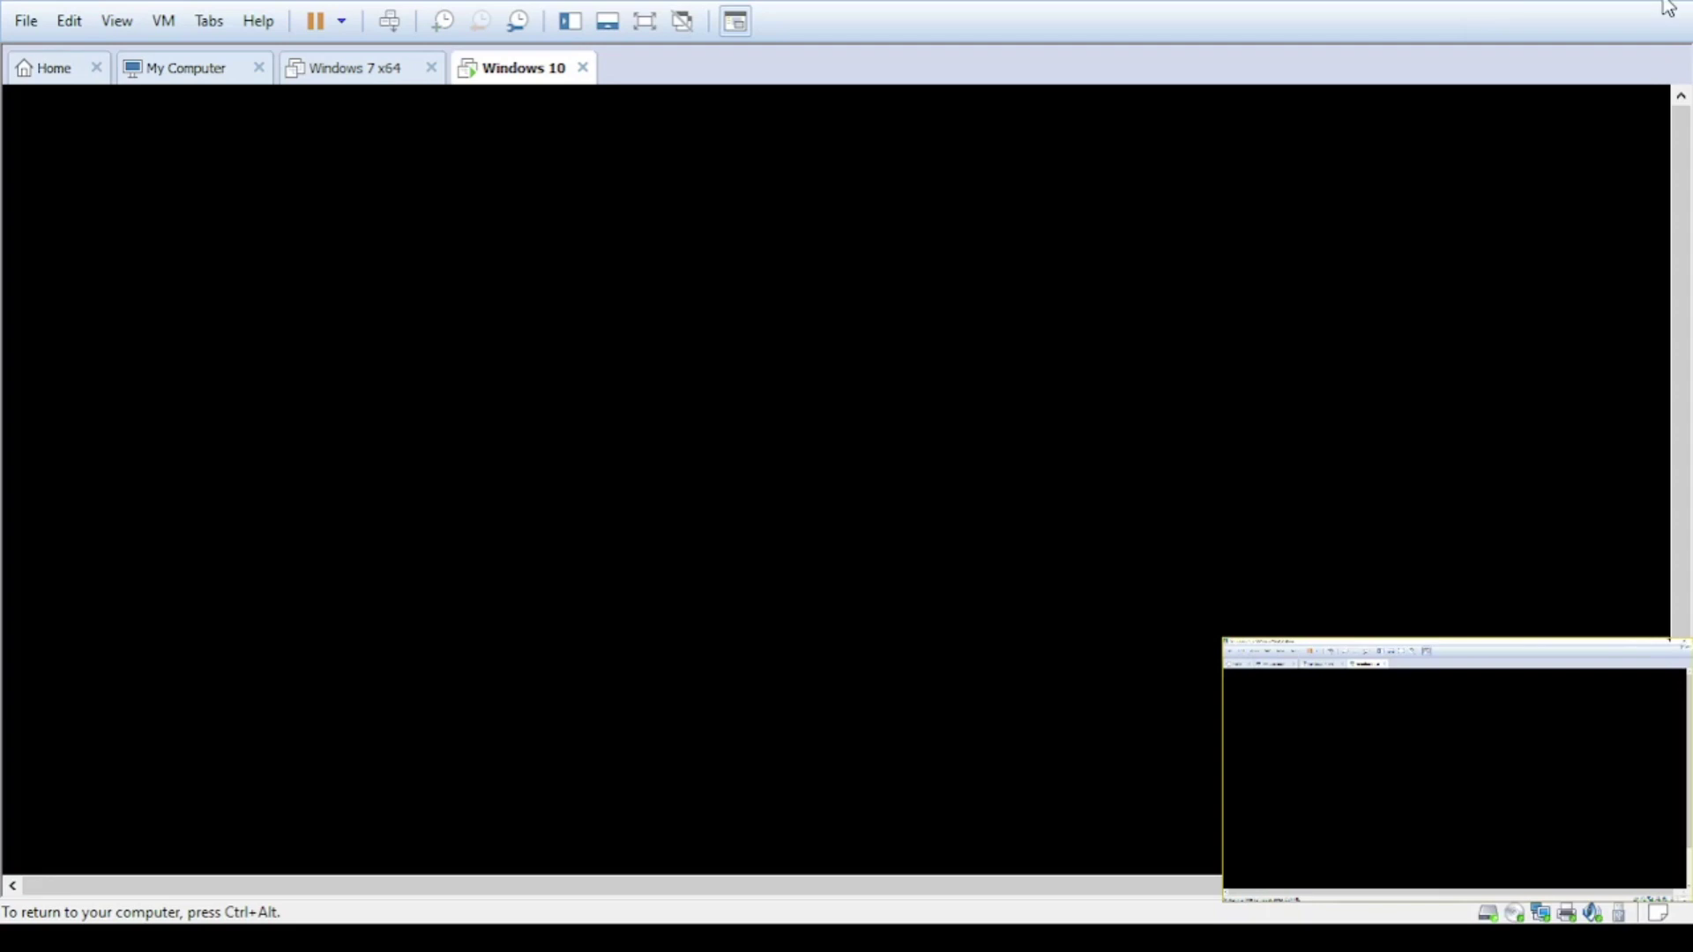
{"action": "key", "text": "ctrl+alt"}
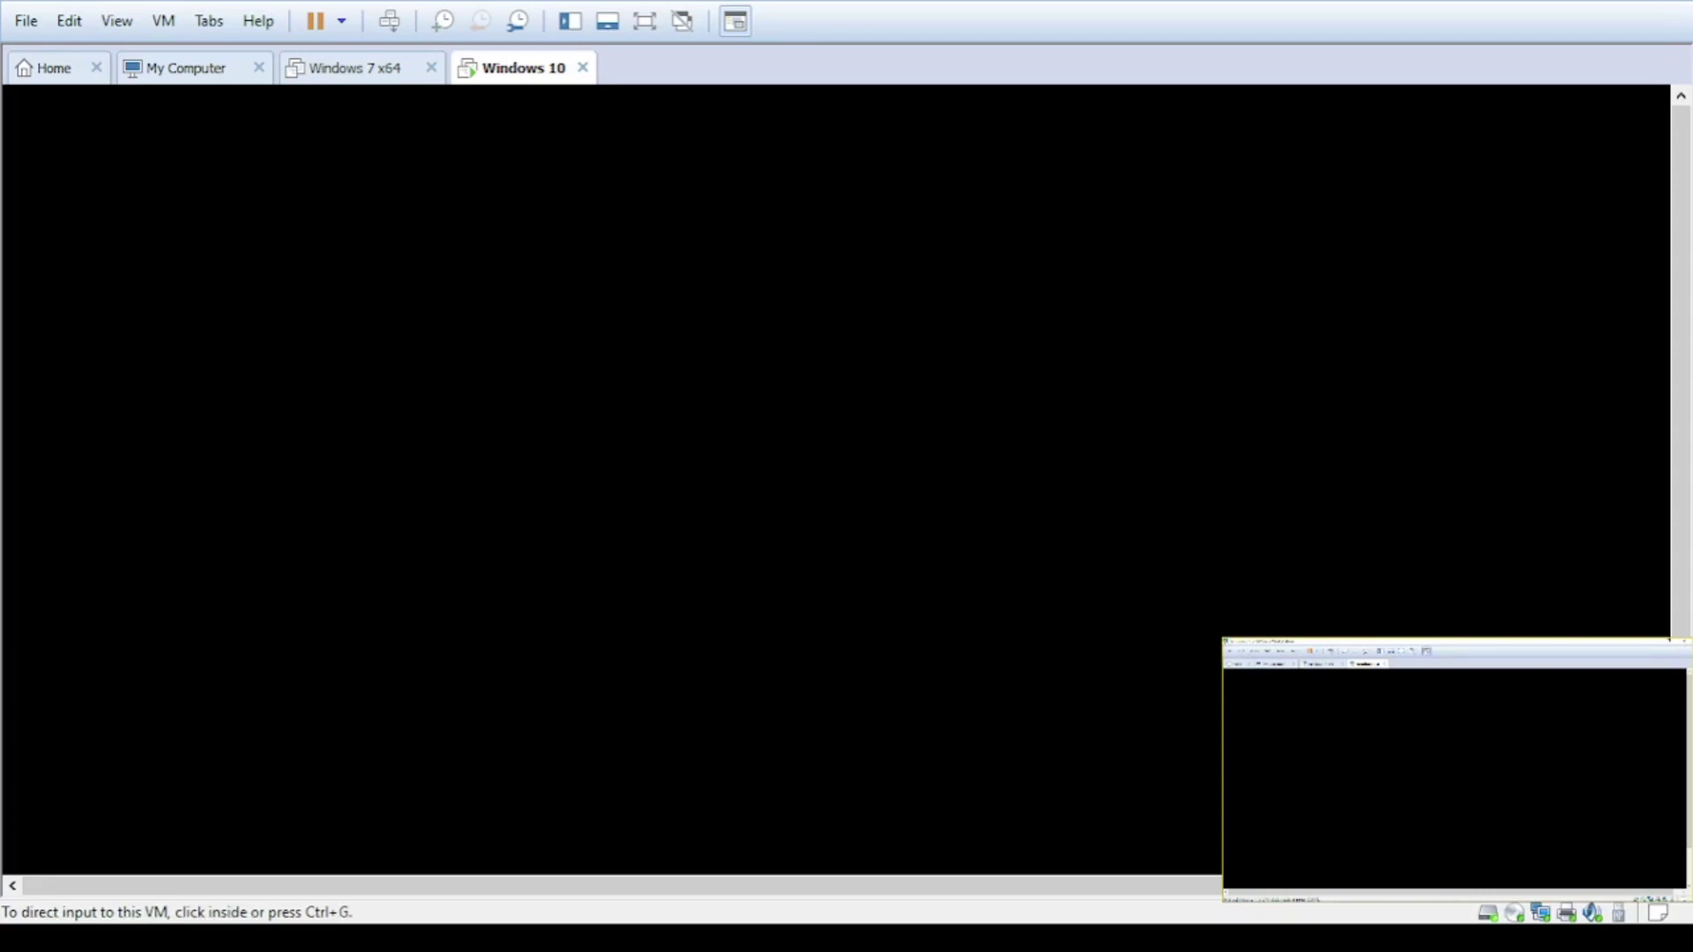